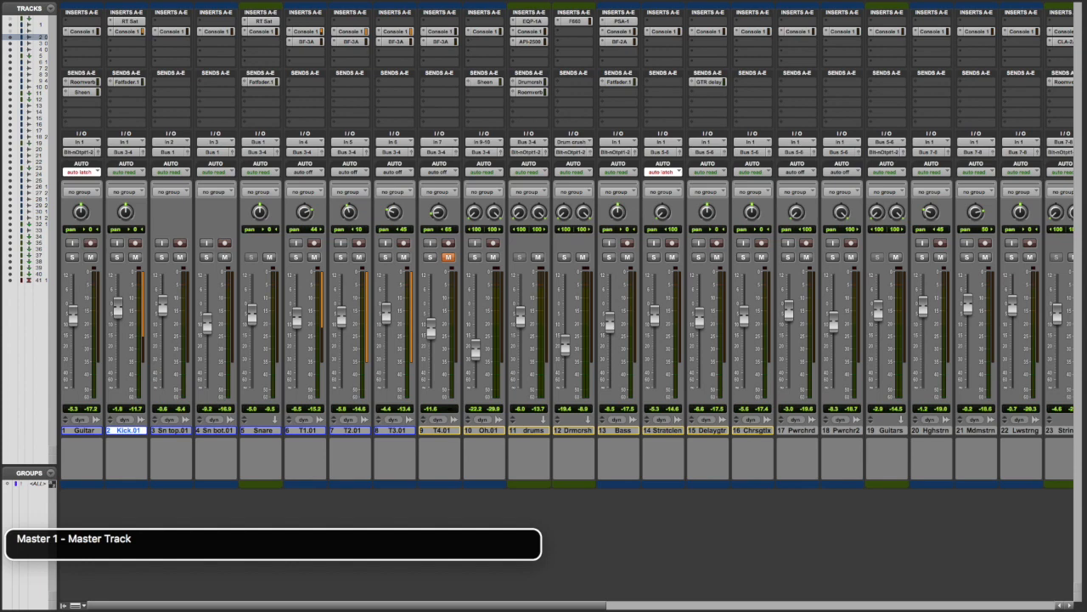
Open the Pultec EQP-1A on the Master 1 track and review its boost, attenuation, bandwidth and frequency settings.
{"action": "key", "text": "ctrl+alt+space"}
{"action": "key", "text": "ctrl+alt+Right"}
{"action": "key", "text": "ctrl+alt+shift+Down"}
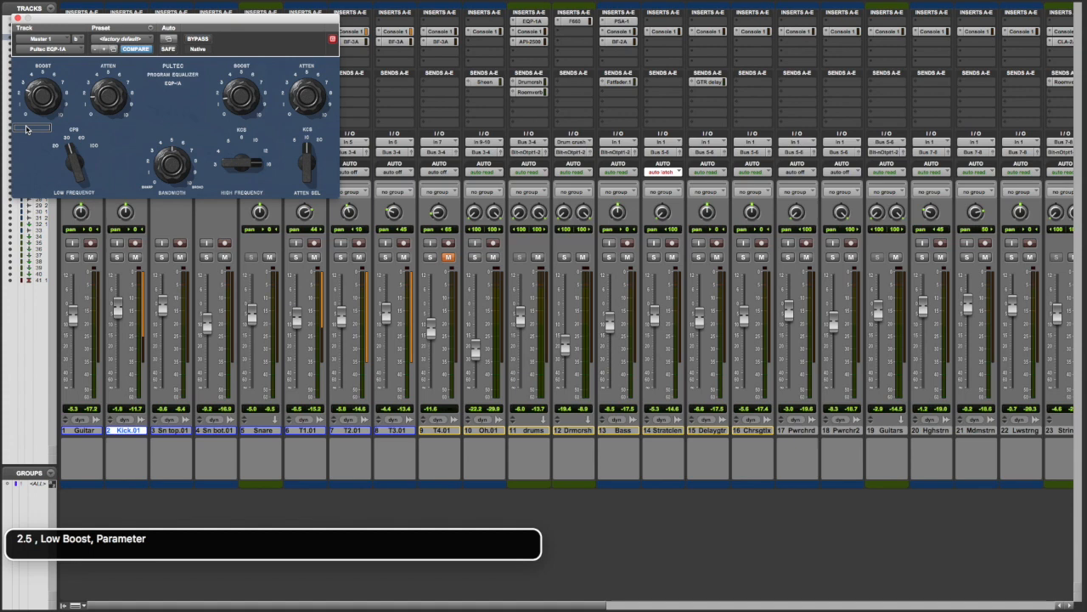
{"action": "key", "text": "ctrl+alt+Right"}
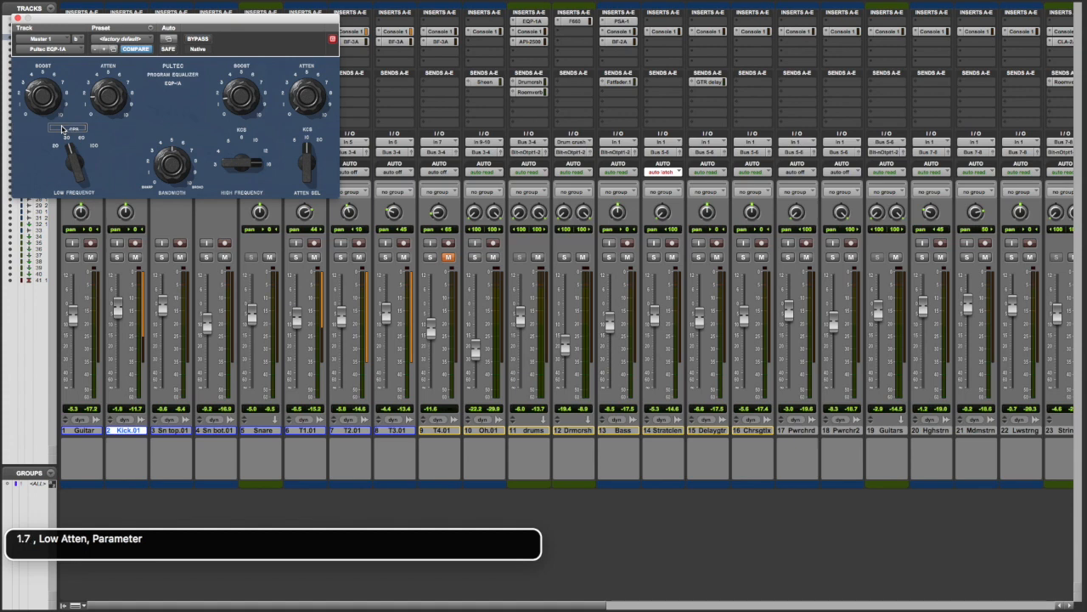
{"action": "key", "text": "ctrl+alt+Right"}
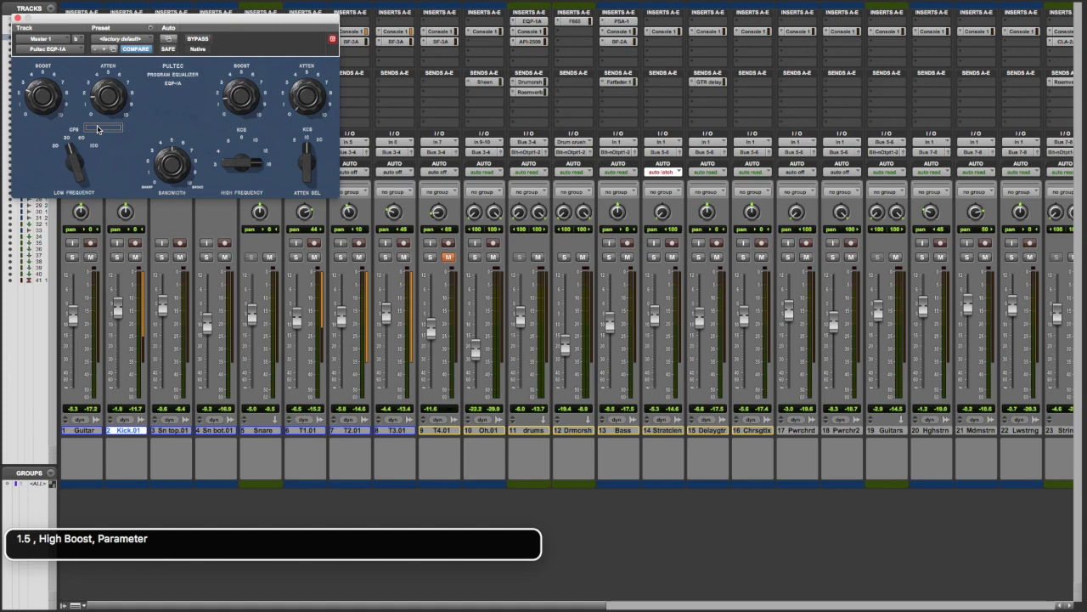
{"action": "key", "text": "ctrl+alt+Right"}
{"action": "key", "text": "ctrl+alt+Right"}
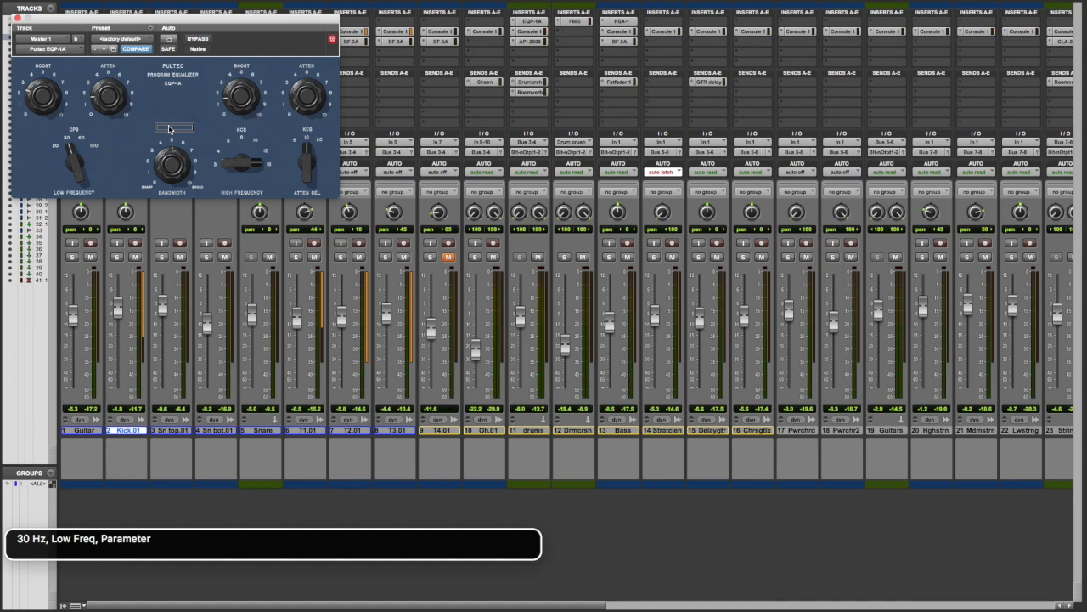
{"action": "key", "text": "ctrl+alt+Right"}
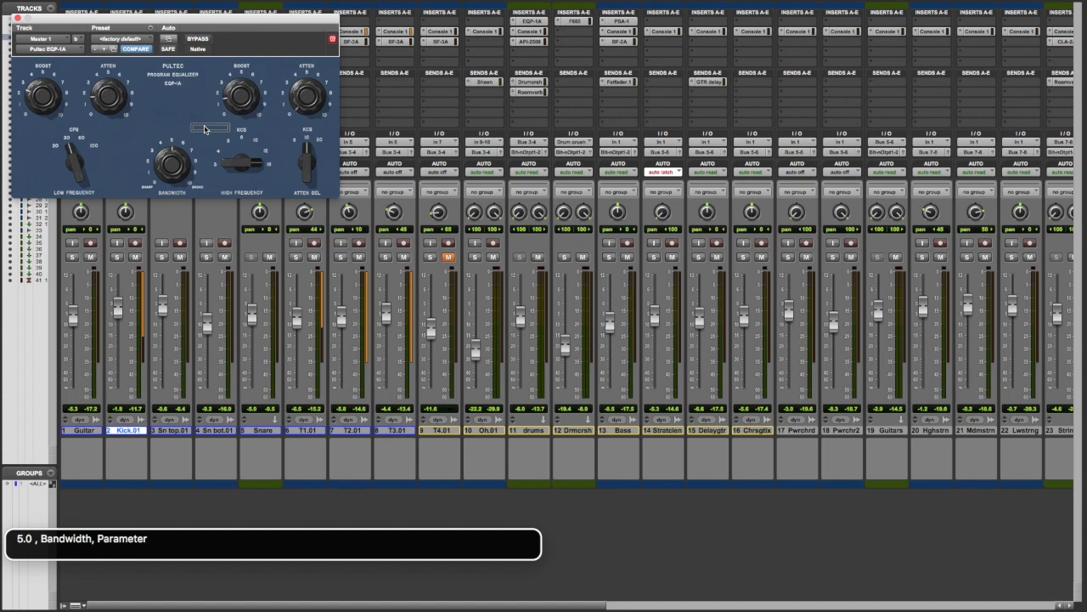
{"action": "key", "text": "ctrl+alt+Right"}
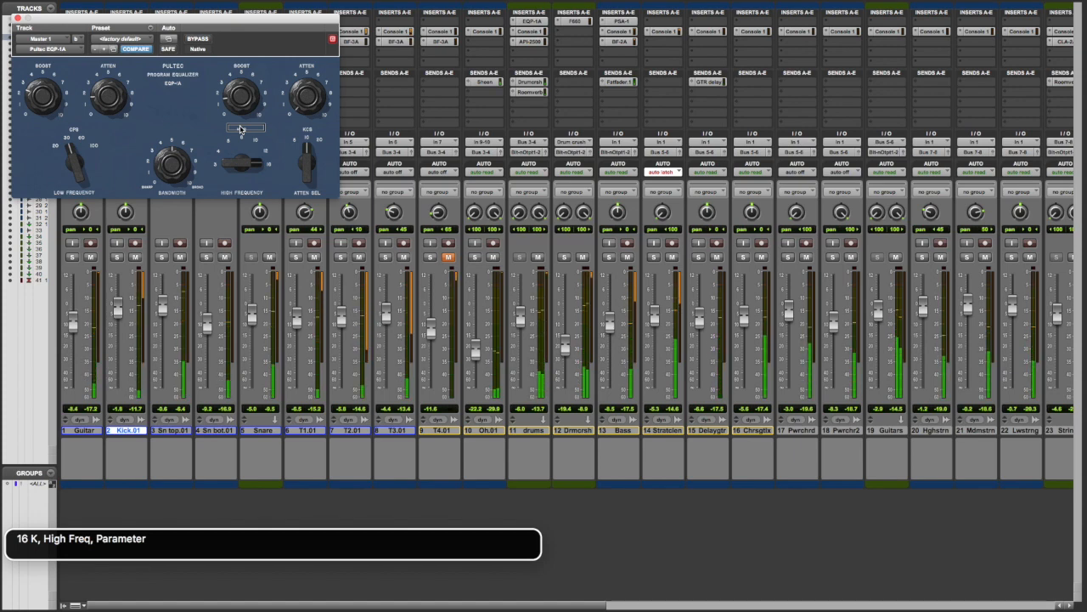
Compare the playing mix with the Pultec EQP-1A on Master 1 bypassed and active, leaving bypass off.
{"action": "key", "text": "alt+super+b"}
{"action": "key", "text": "alt+super+b"}
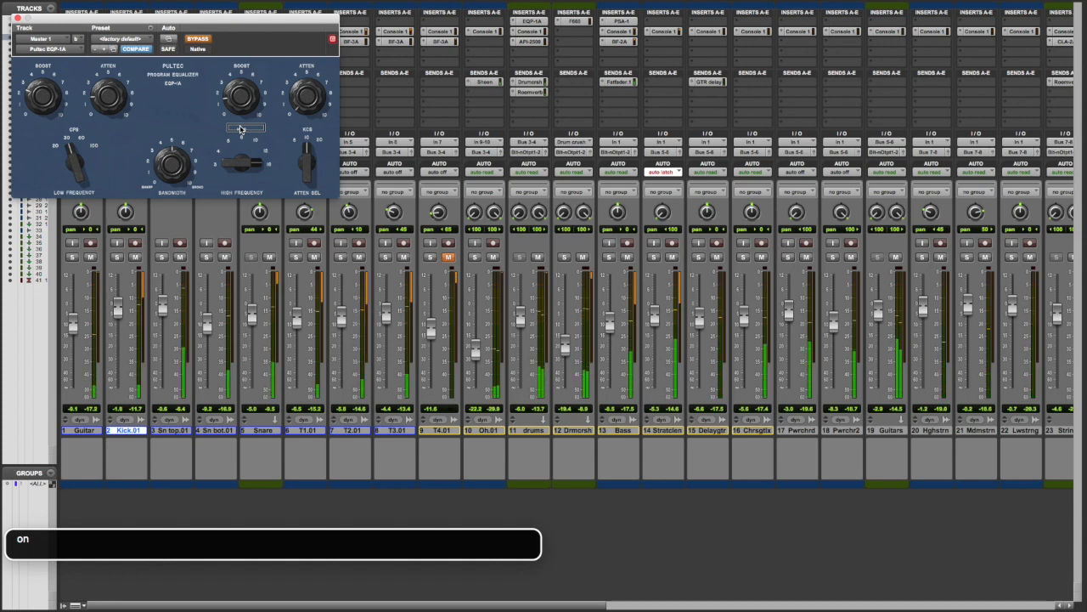
{"action": "key", "text": "ctrl+alt+space"}
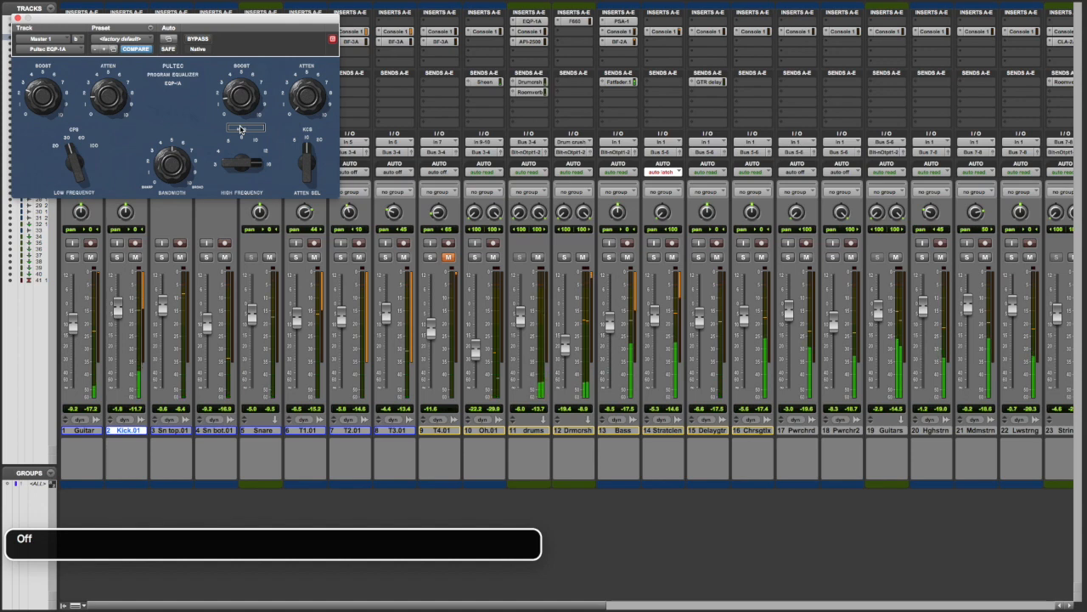
{"action": "key", "text": "ctrl+alt+space"}
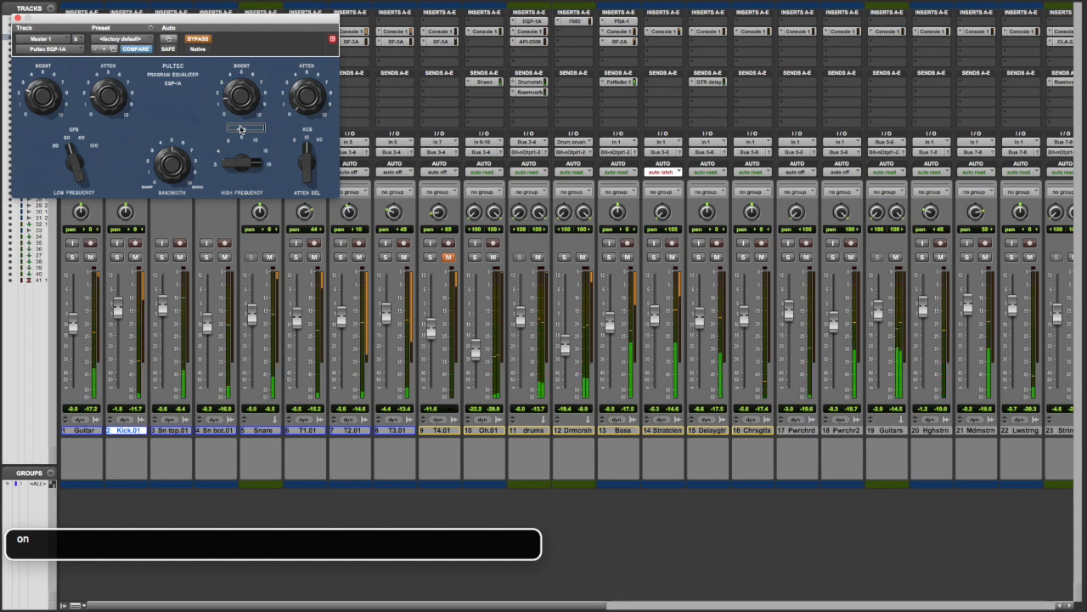
{"action": "key", "text": "ctrl+alt+space"}
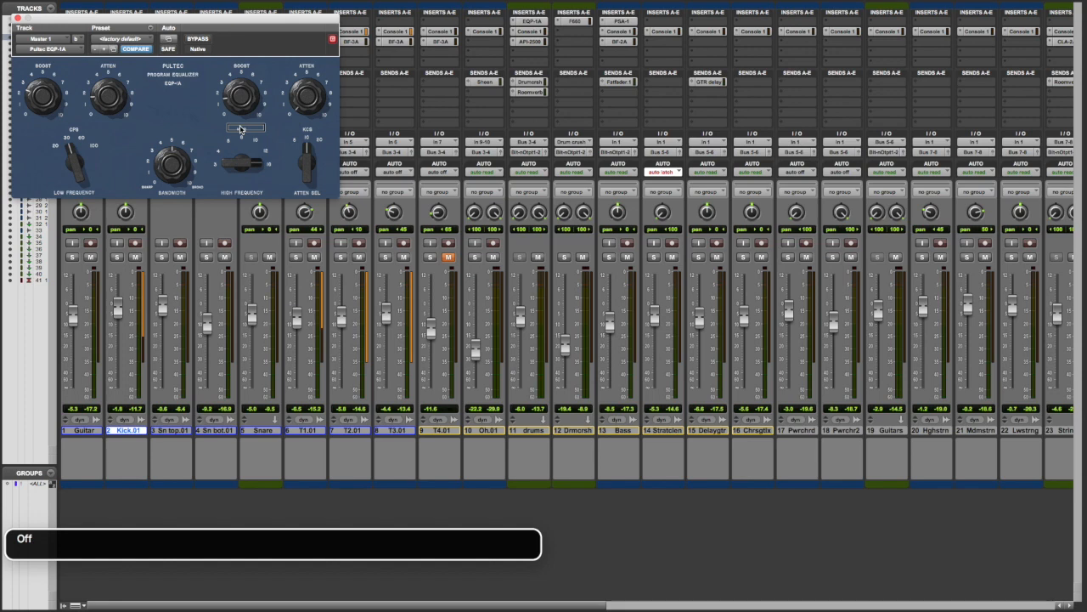
Close the Pultec EQP-1A plug-in window and save the session.
{"action": "key", "text": "ctrl+alt+Tab"}
{"action": "key", "text": "ctrl+alt+super+w"}
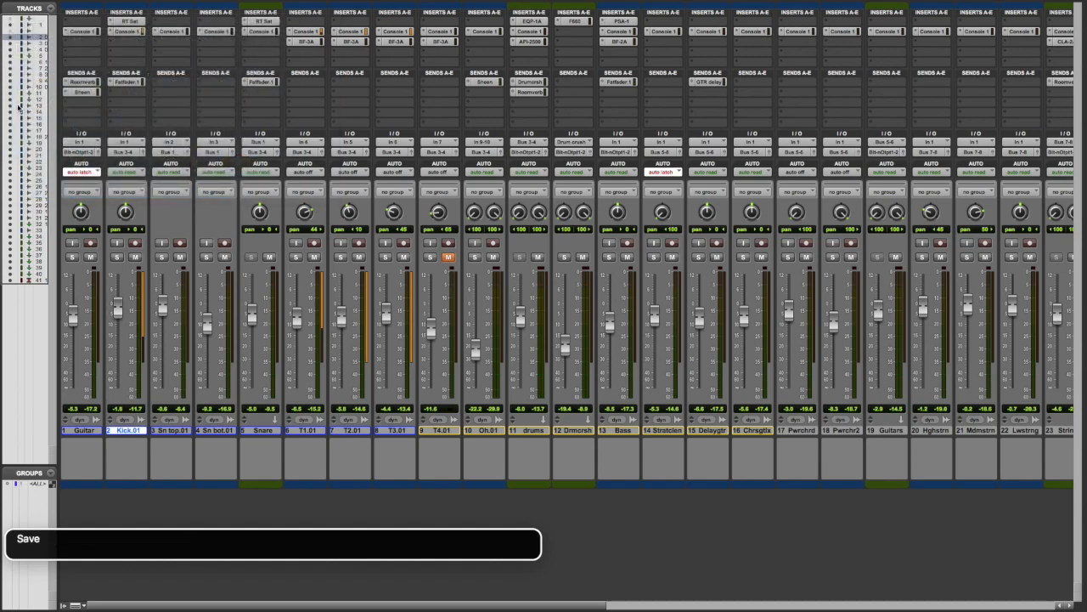
Open the API-2500 compressor on the Master 1 track and review its threshold, attack, ratio, release and knee settings.
{"action": "key", "text": "ctrl+alt+Left"}
{"action": "key", "text": "ctrl+alt+Left"}
{"action": "key", "text": "ctrl+alt+Left"}
{"action": "key", "text": "ctrl+alt+Left"}
{"action": "key", "text": "ctrl+alt+Left"}
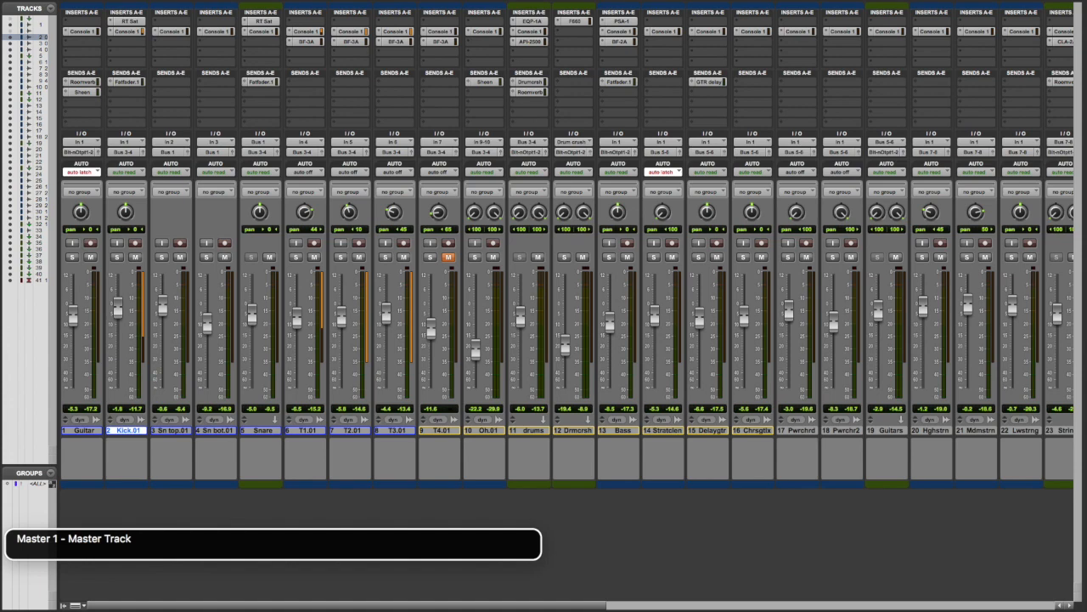
{"action": "key", "text": "ctrl+alt+space"}
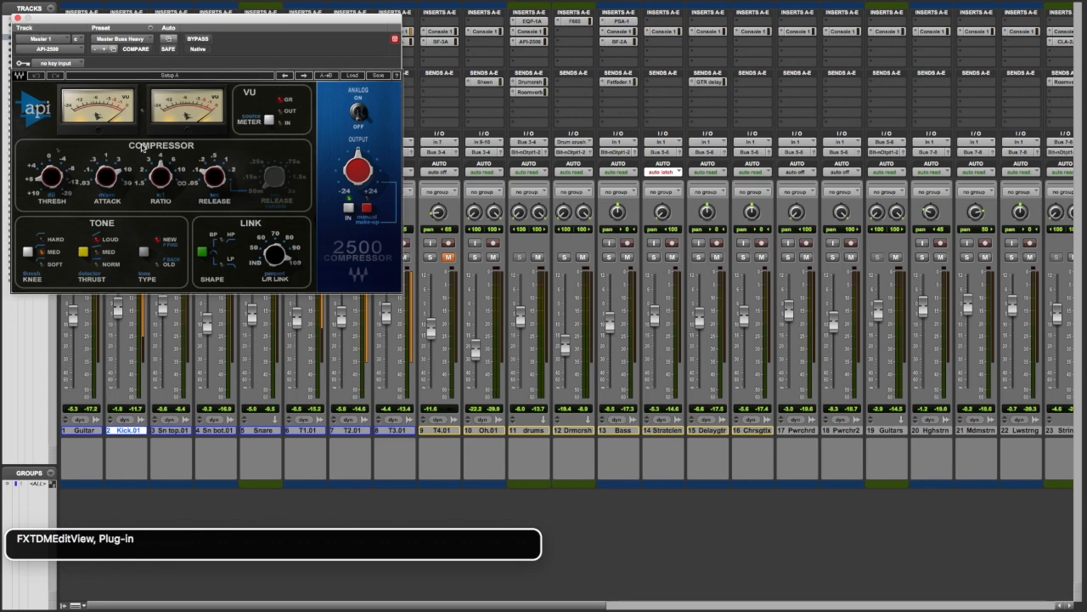
{"action": "key", "text": "ctrl+alt+shift+Down"}
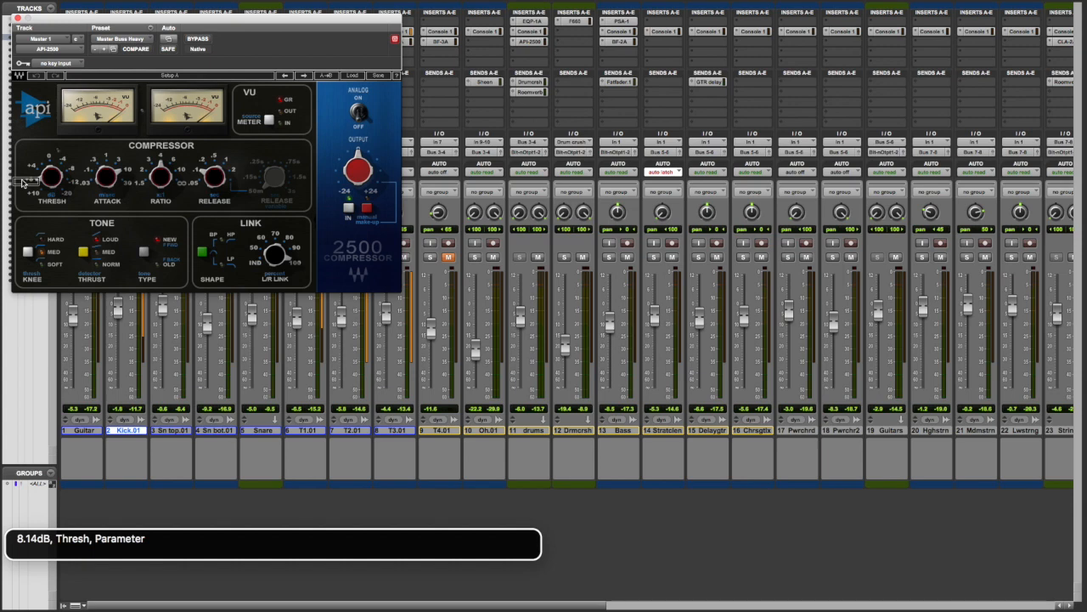
{"action": "key", "text": "ctrl+alt+Right"}
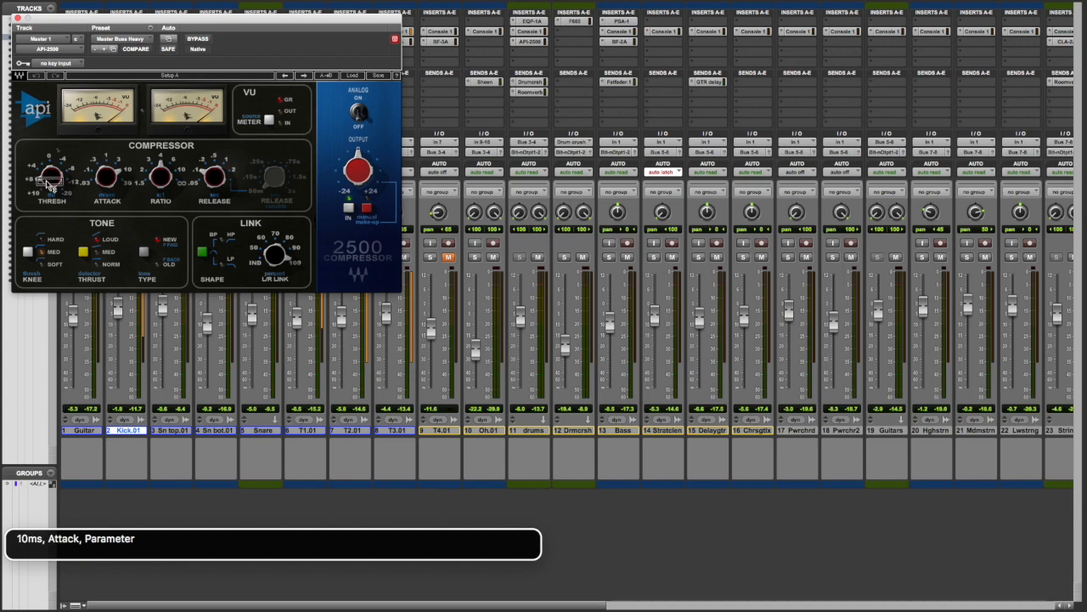
{"action": "mouse_move", "coordinate": [49, 182]}
{"action": "key", "text": "ctrl+alt+Right"}
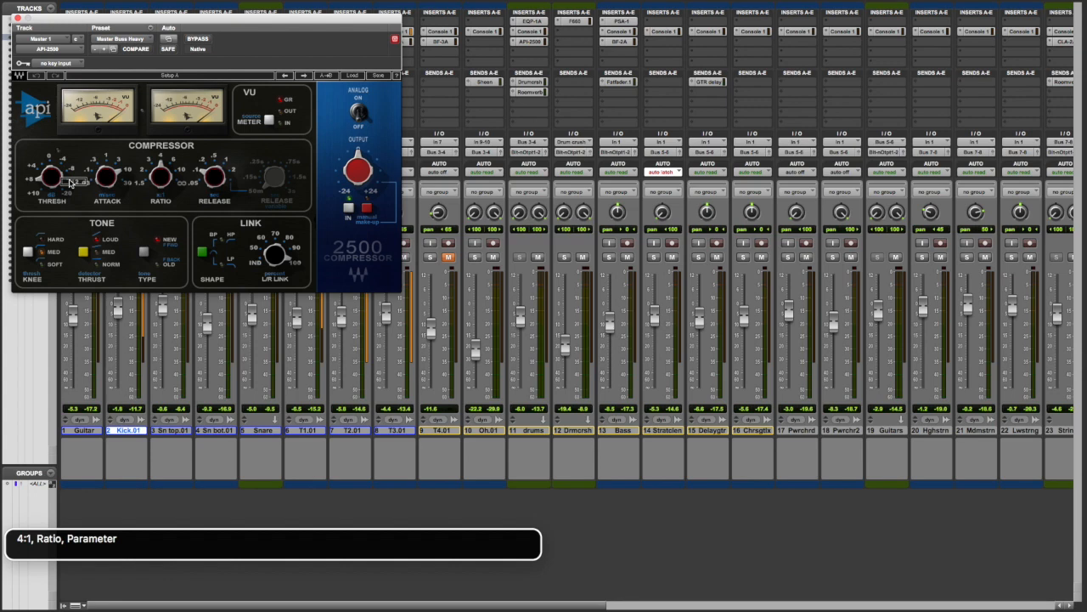
{"action": "key", "text": "ctrl+alt+Right"}
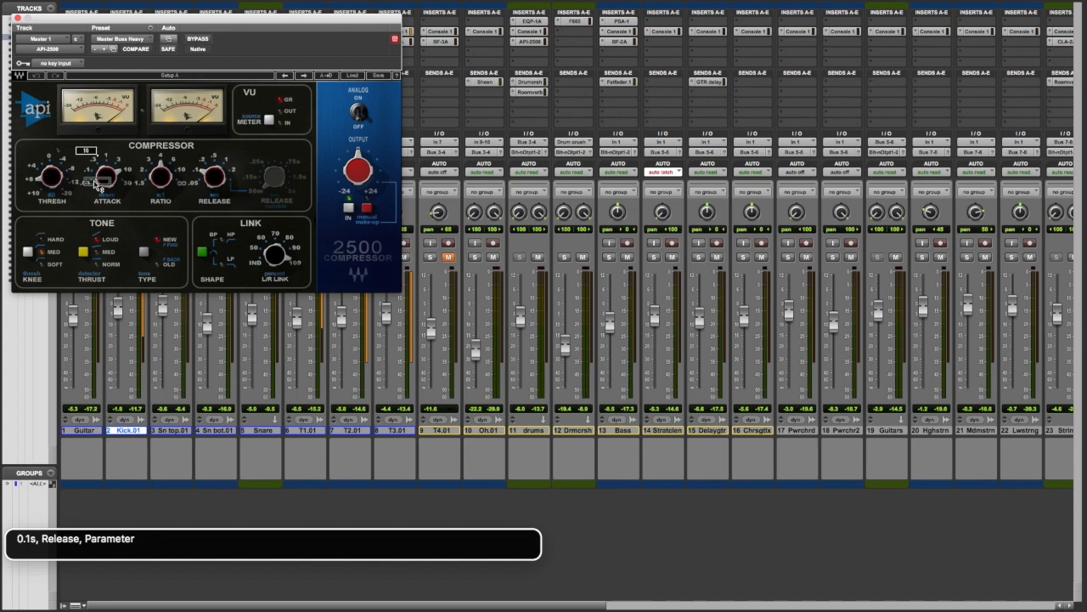
{"action": "key", "text": "ctrl+alt+Right"}
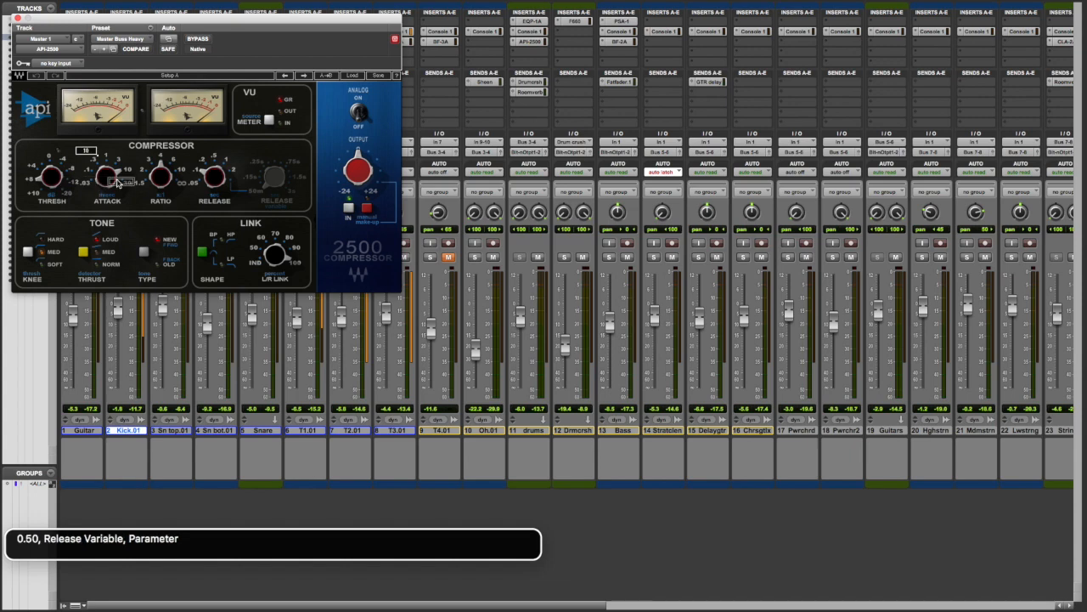
{"action": "key", "text": "ctrl+alt+Right"}
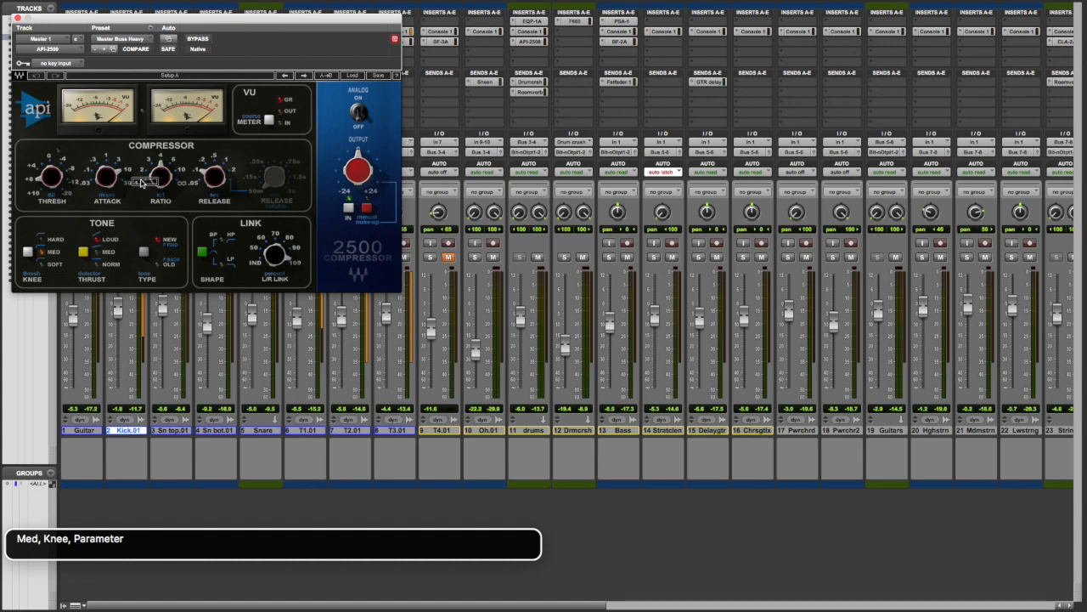
{"action": "key", "text": "ctrl+alt+Right"}
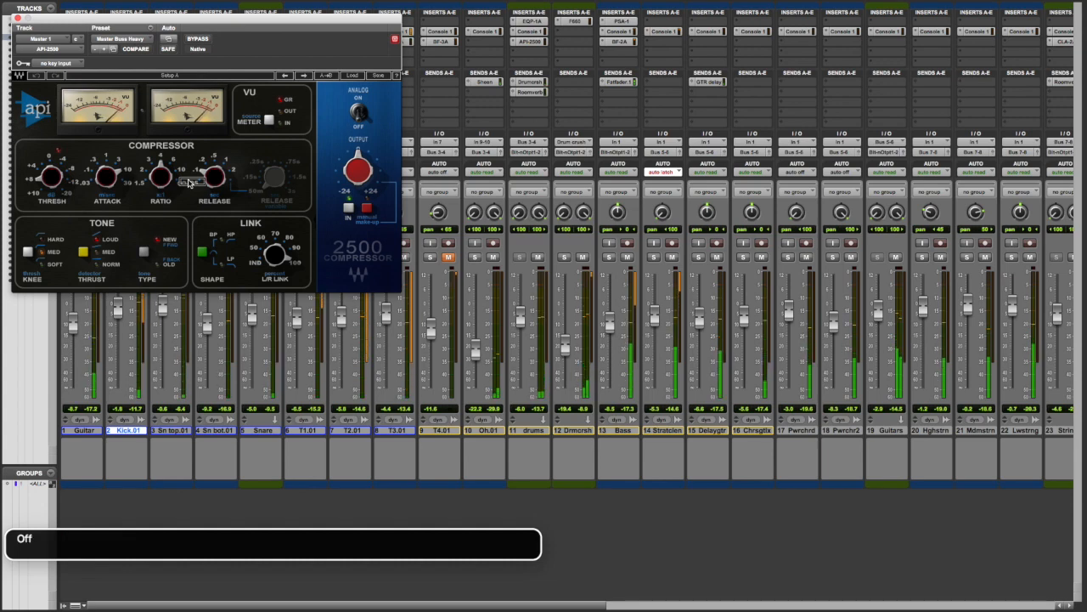
Compare the playing mix with the API-2500 compressor on Master 1 bypassed and active, leaving bypass off.
{"action": "key", "text": "ctrl+alt+space"}
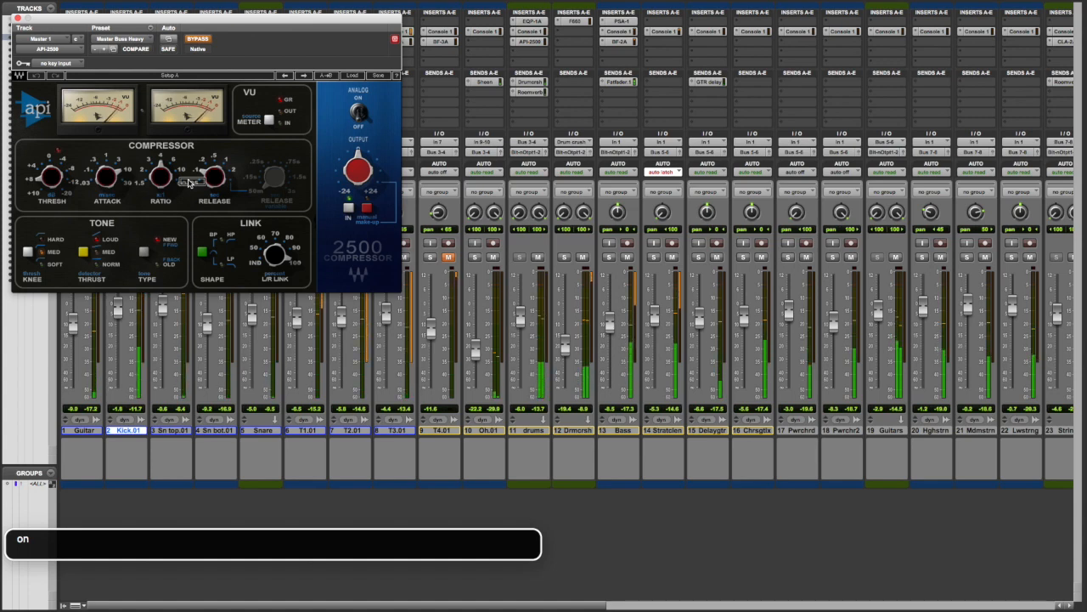
{"action": "key", "text": "ctrl+alt+space"}
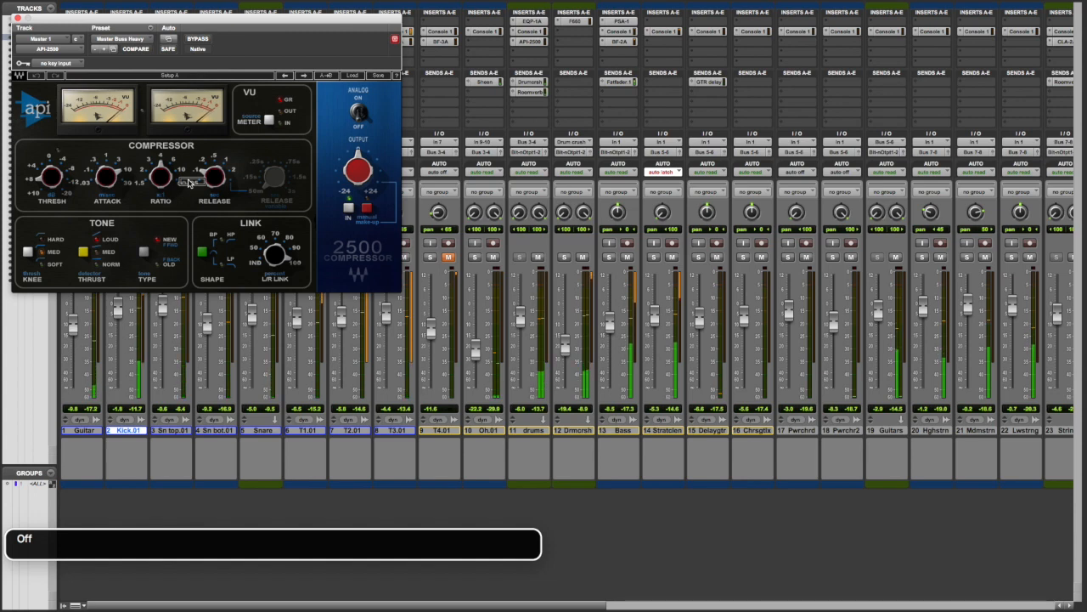
{"action": "key", "text": "ctrl+alt+space"}
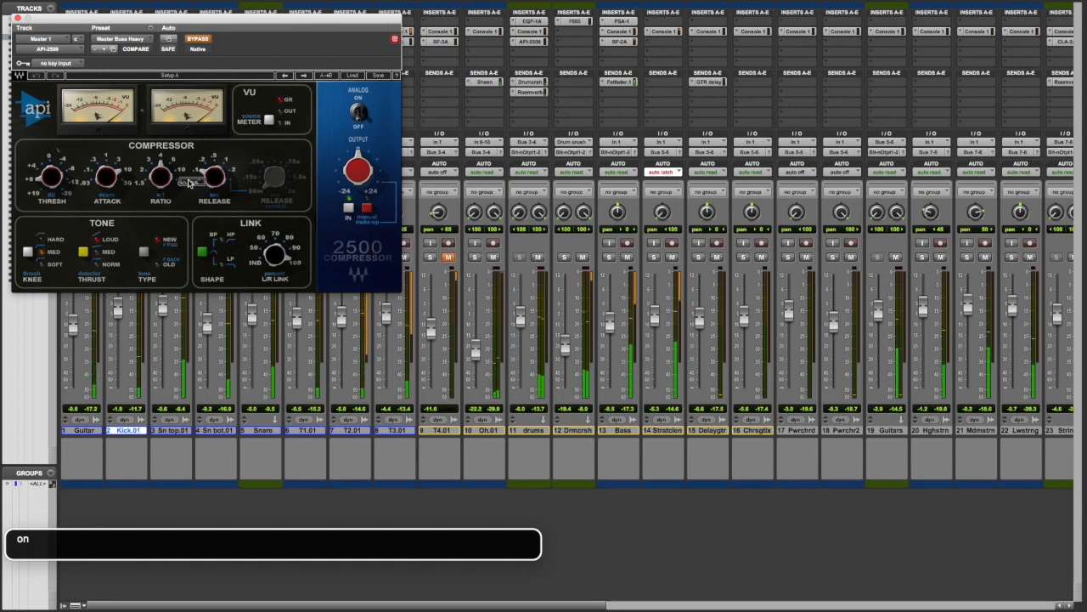
{"action": "key", "text": "ctrl+alt+space"}
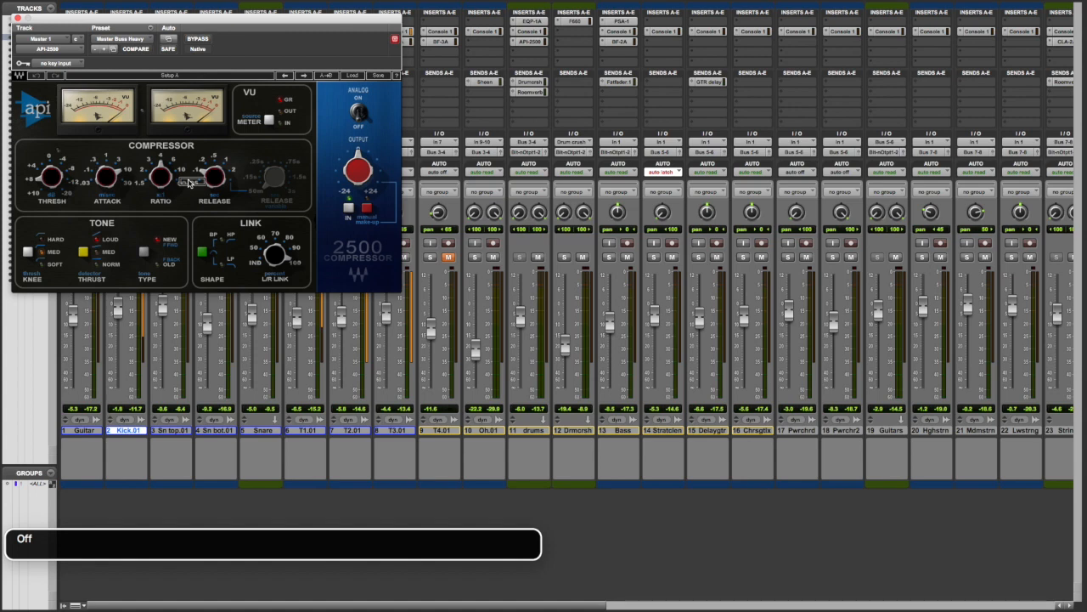
Close the API-2500 compressor window and save the session.
{"action": "key", "text": "ctrl+alt+Tab"}
{"action": "key", "text": "ctrl+alt+super+w"}
{"action": "key", "text": "super+s"}
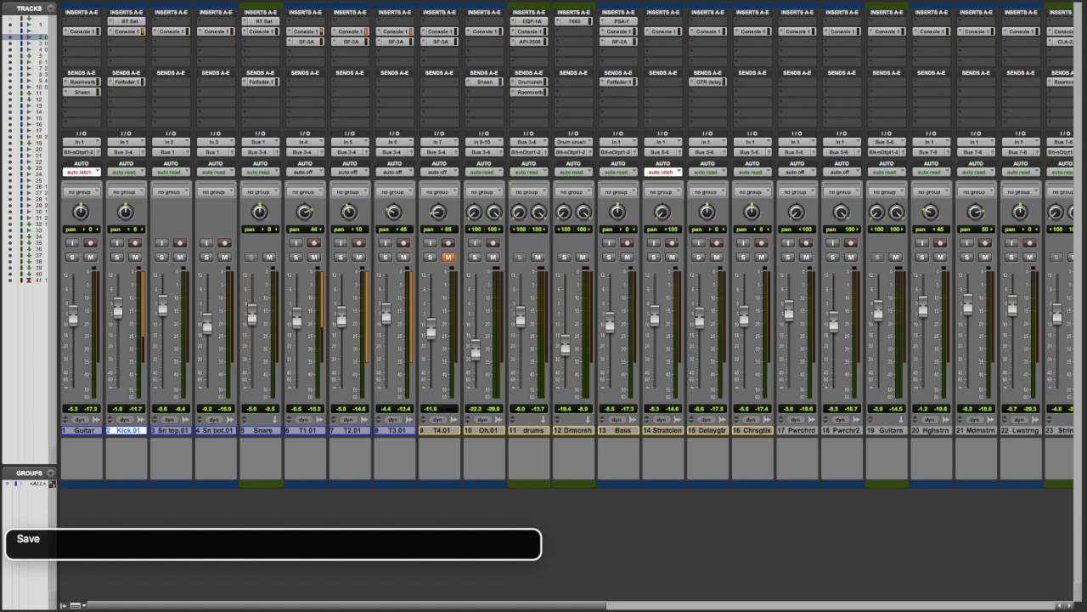
Solo the drum tracks together with the drums aux, and open the aux track's Pultec EQP-1A insert.
{"action": "left_click", "coordinate": [523, 256]}
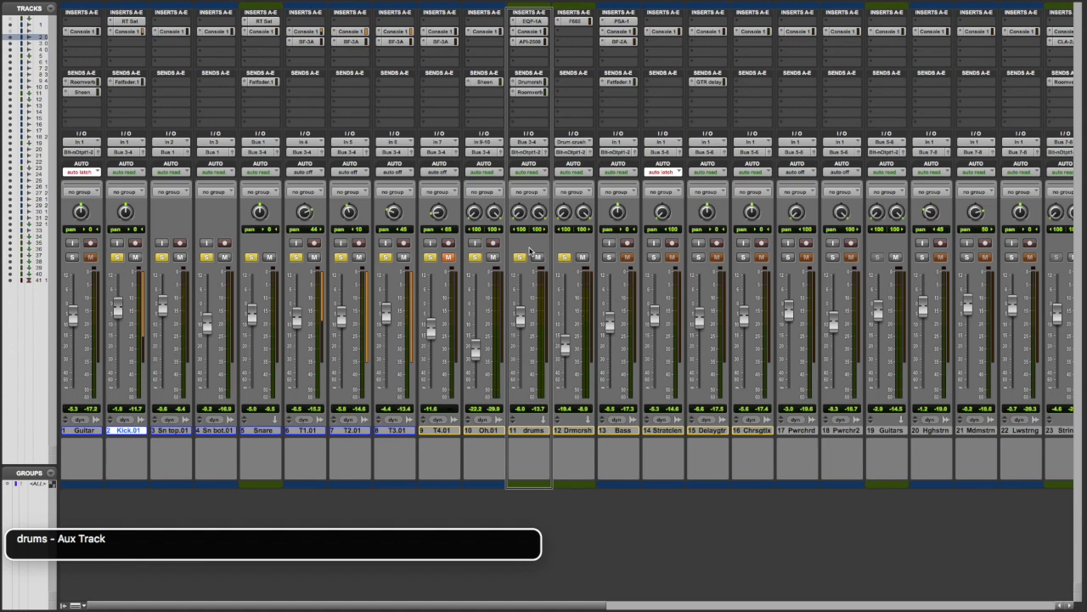
{"action": "key", "text": "ctrl+alt+1"}
{"action": "key", "text": "ctrl+alt+2"}
{"action": "key", "text": "ctrl+shift+i"}
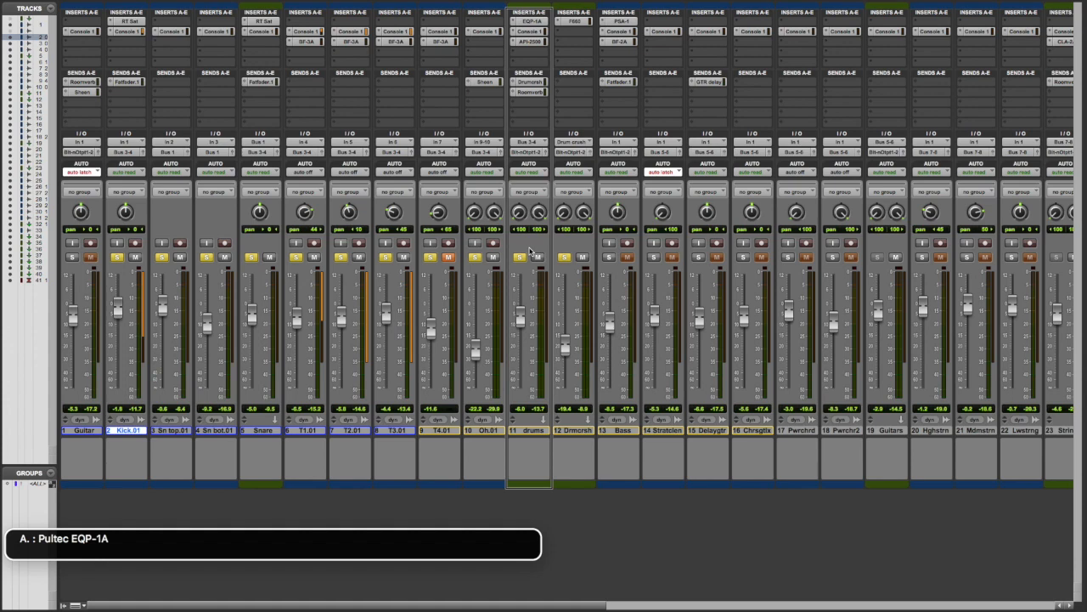
{"action": "key", "text": "ctrl+alt+space"}
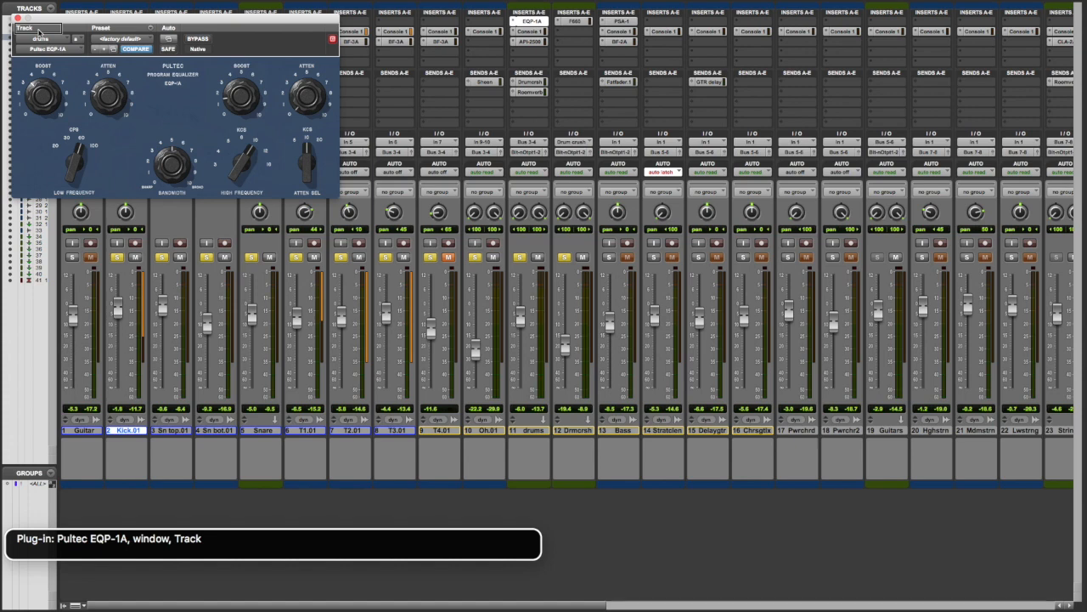
Review the drum bus Pultec EQP-1A's boost, attenuation, bandwidth and frequency settings.
{"action": "key", "text": "ctrl+alt+Down"}
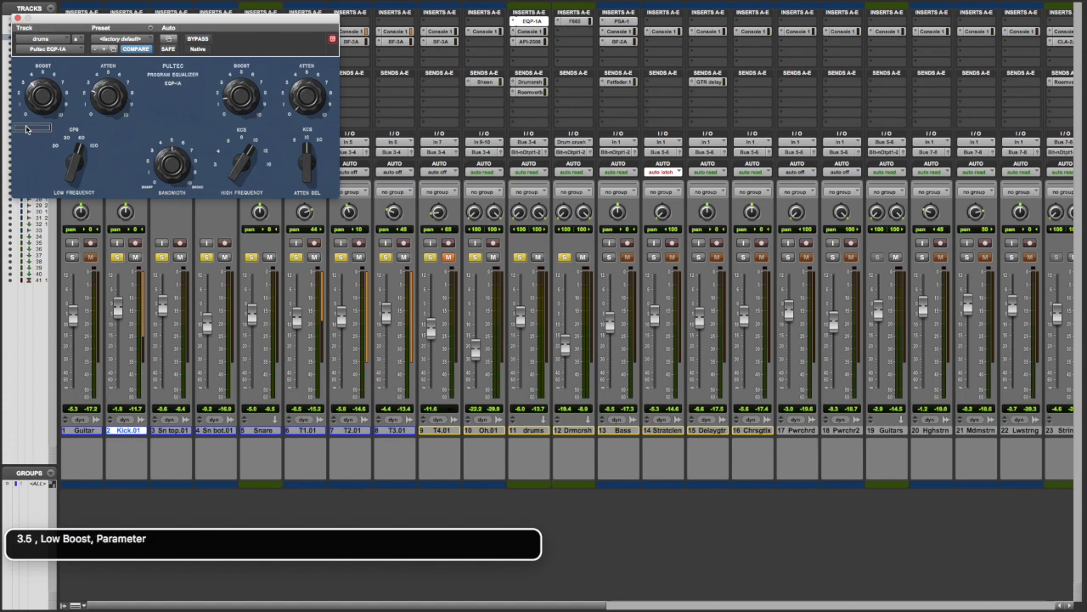
{"action": "key", "text": "ctrl+alt+Right"}
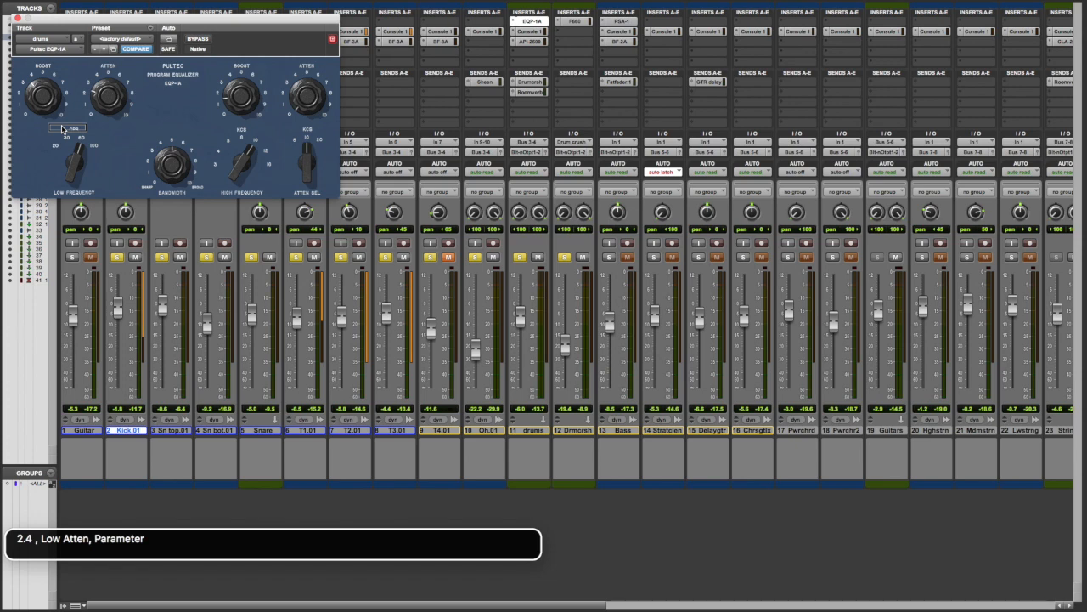
{"action": "key", "text": "ctrl+alt+Right"}
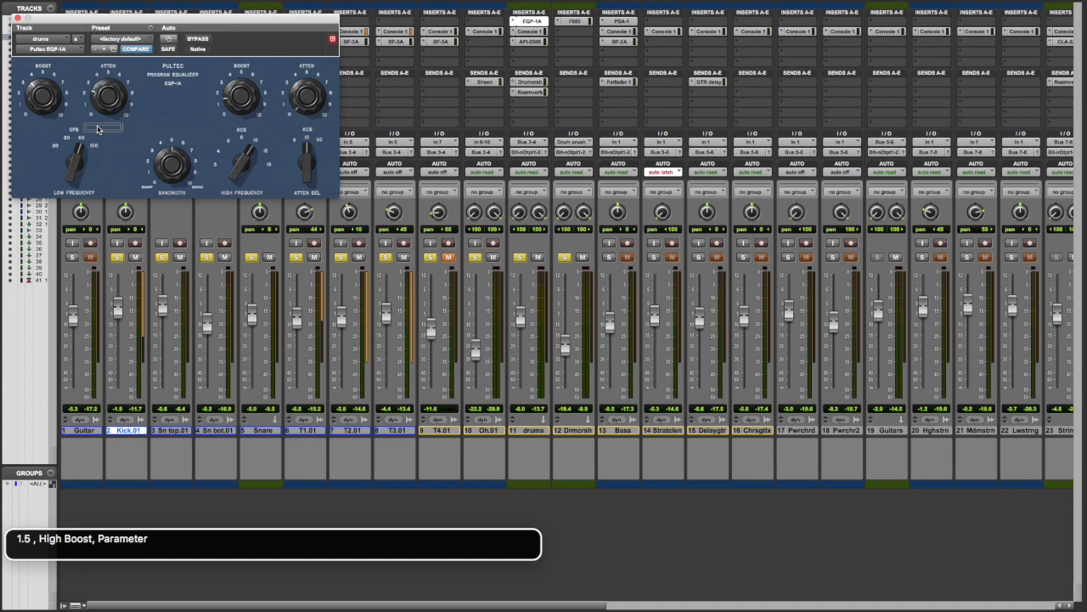
{"action": "key", "text": "ctrl+alt+Right"}
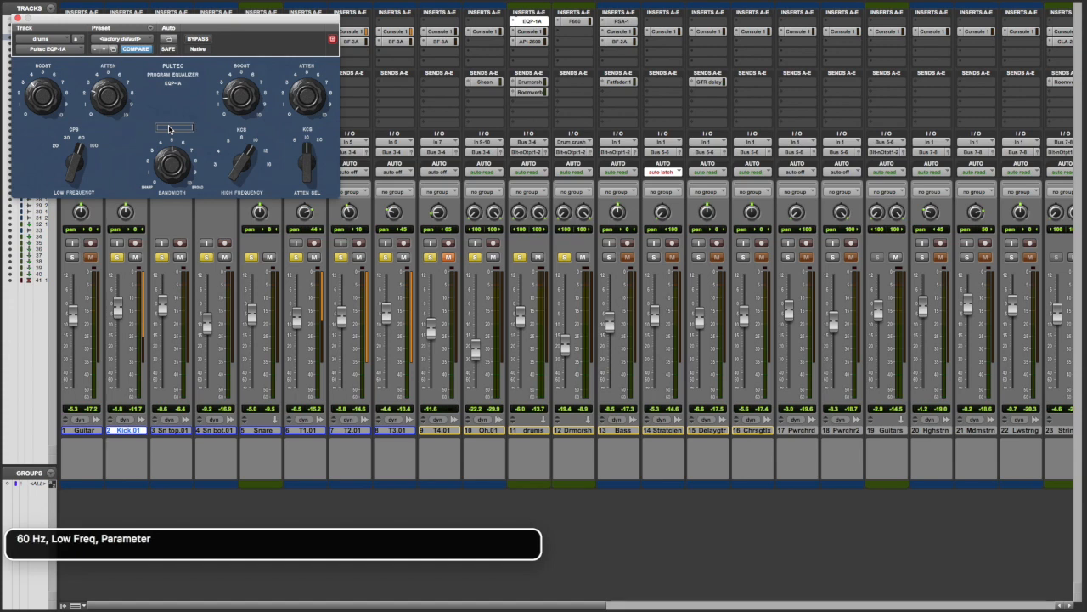
{"action": "key", "text": "ctrl+alt+Right"}
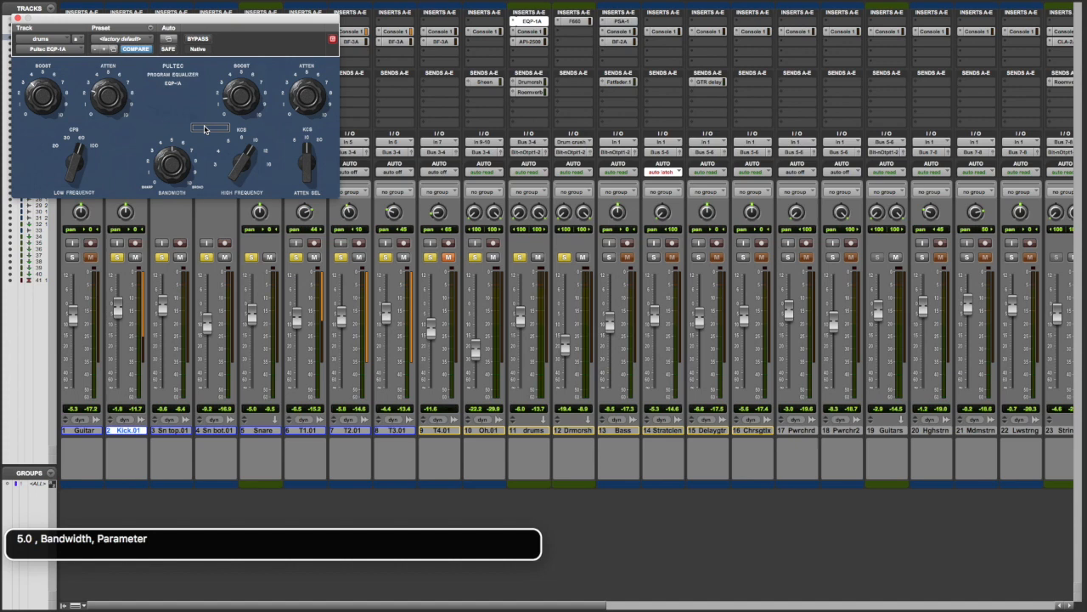
{"action": "key", "text": "ctrl+alt+Right"}
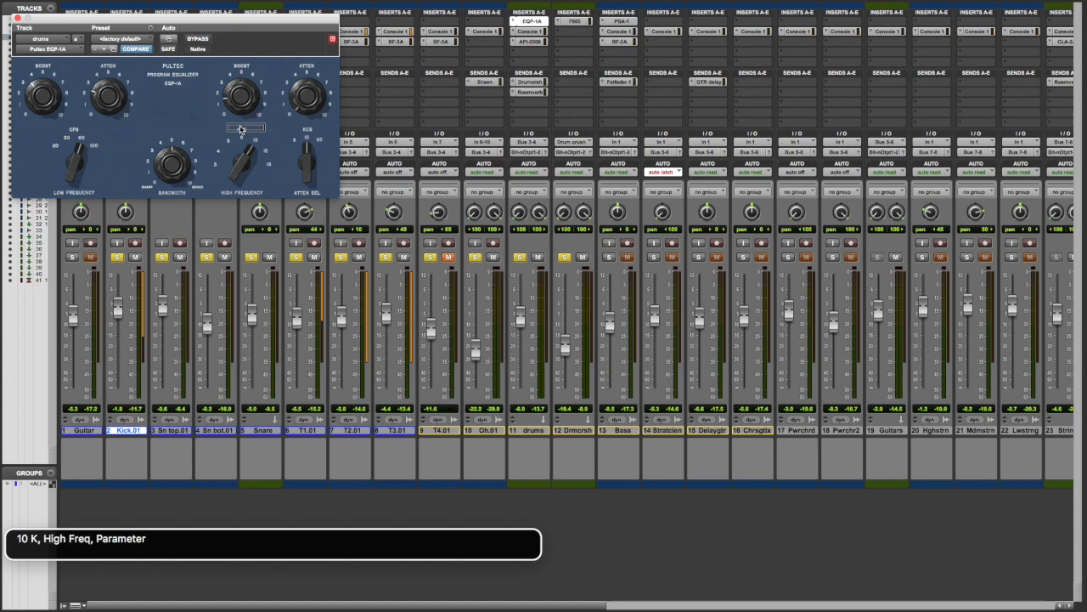
{"action": "key", "text": "ctrl+alt+Right"}
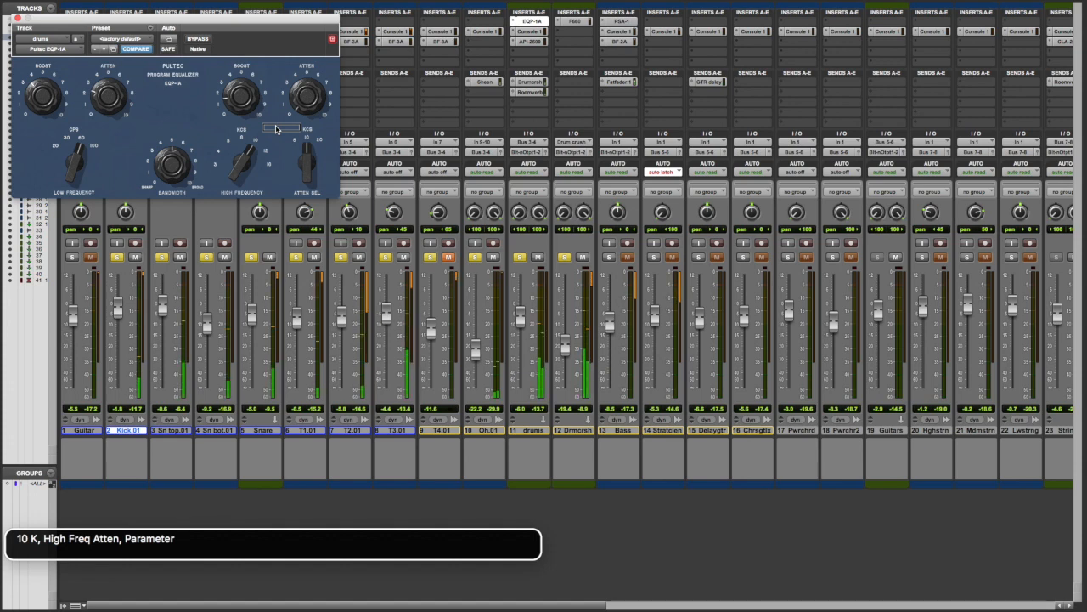
Compare the playing drums with the drum bus Pultec EQP-1A bypassed and active, and close the plug-in window with bypass off.
{"action": "key", "text": "alt+super+b"}
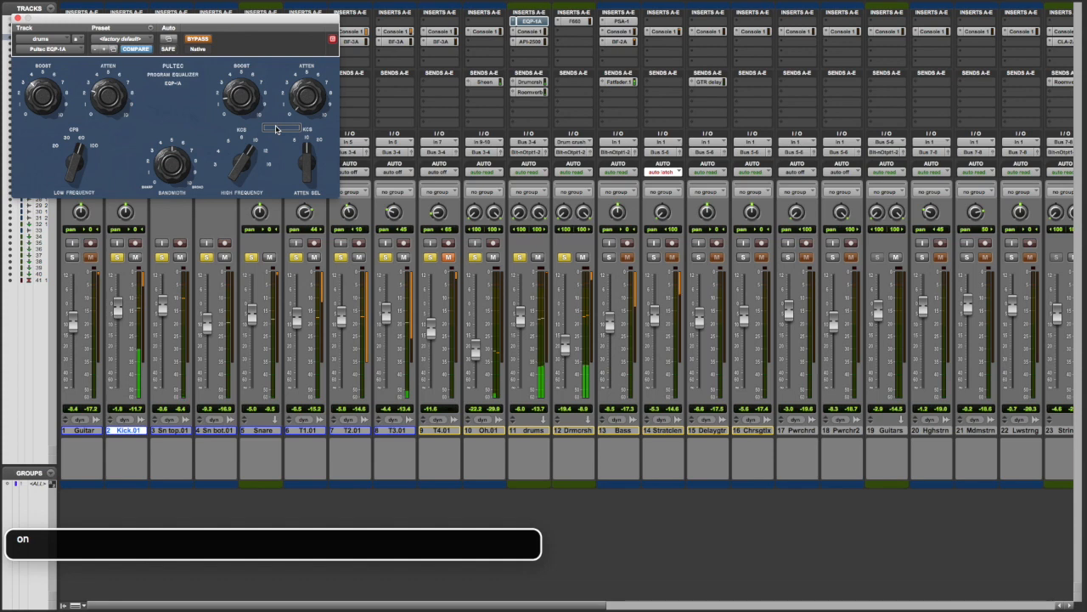
{"action": "key", "text": "alt+super+b"}
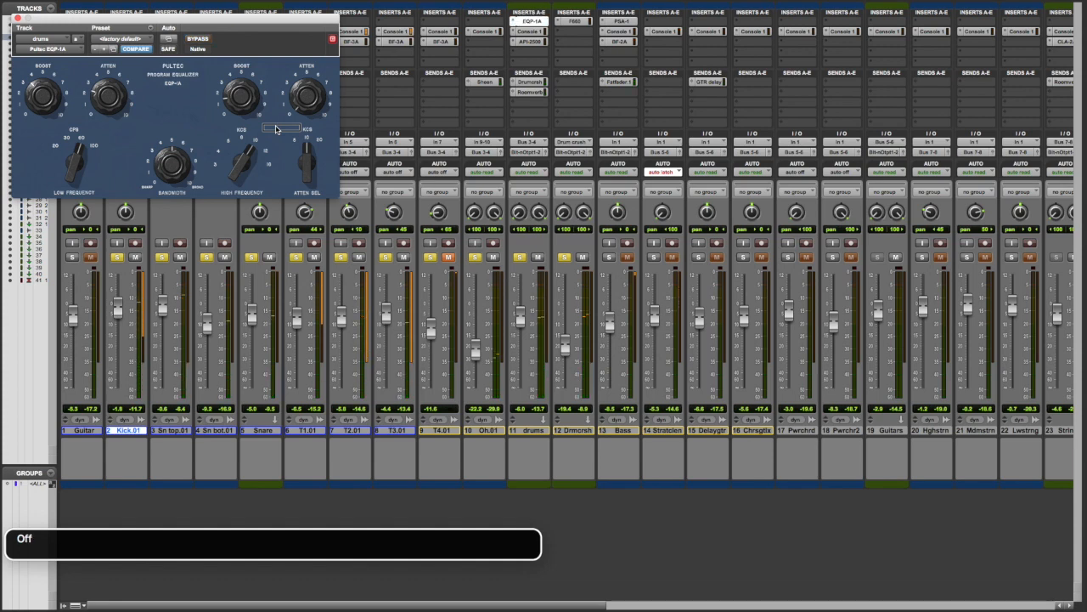
{"action": "key", "text": "ctrl+alt+Tab"}
{"action": "key", "text": "ctrl+alt+super+w"}
Save the session and open the API-2500 compressor insert on the drums aux track.
{"action": "key", "text": "super+s"}
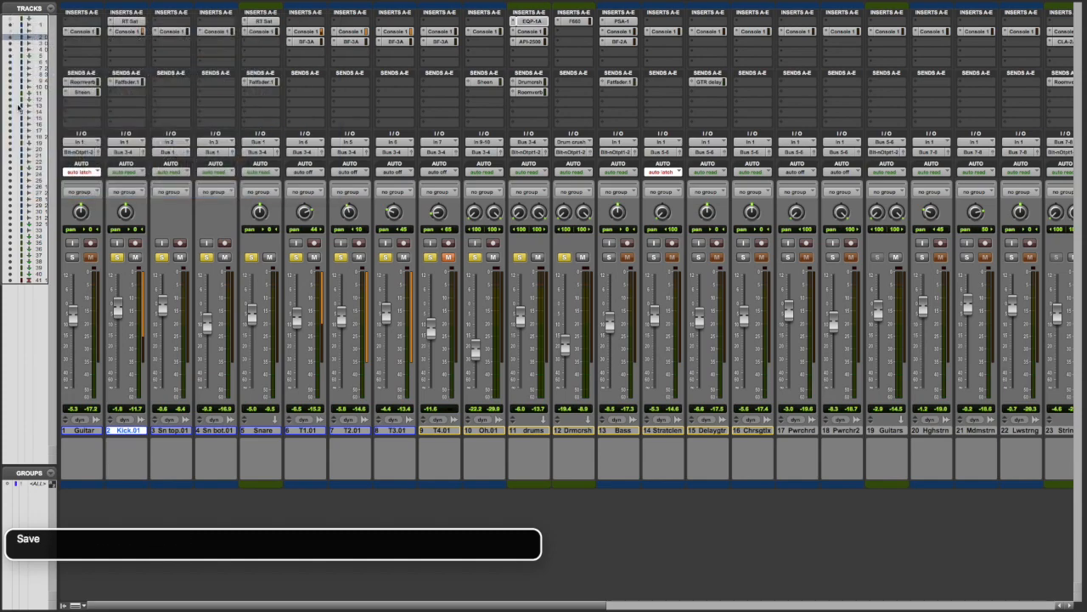
{"action": "key", "text": "ctrl+alt+1"}
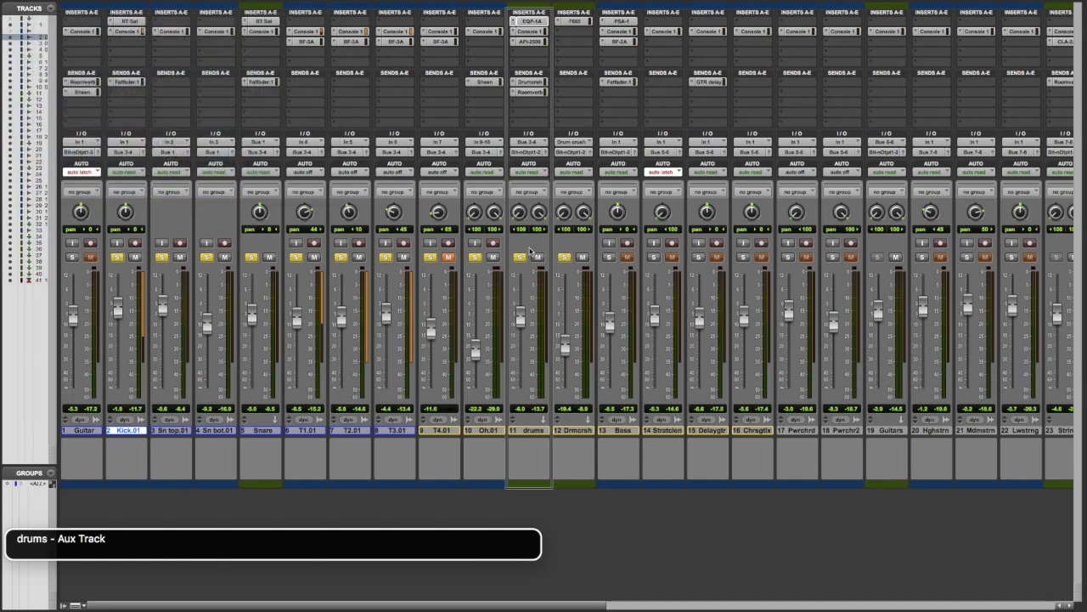
{"action": "key", "text": "ctrl+shift+3"}
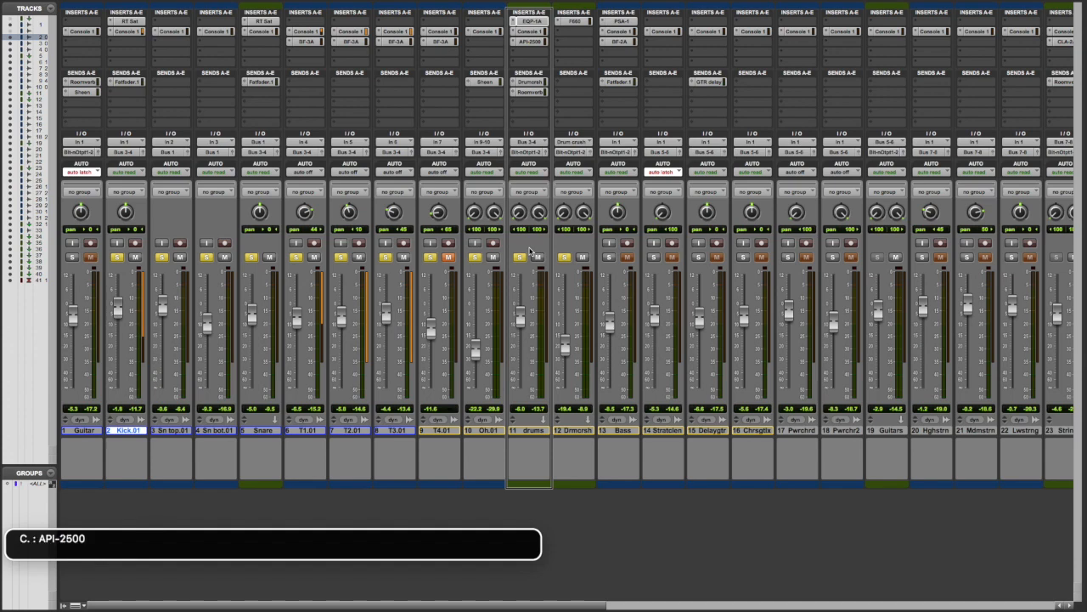
{"action": "key", "text": "ctrl+alt+Up"}
{"action": "left_click", "coordinate": [528, 41]}
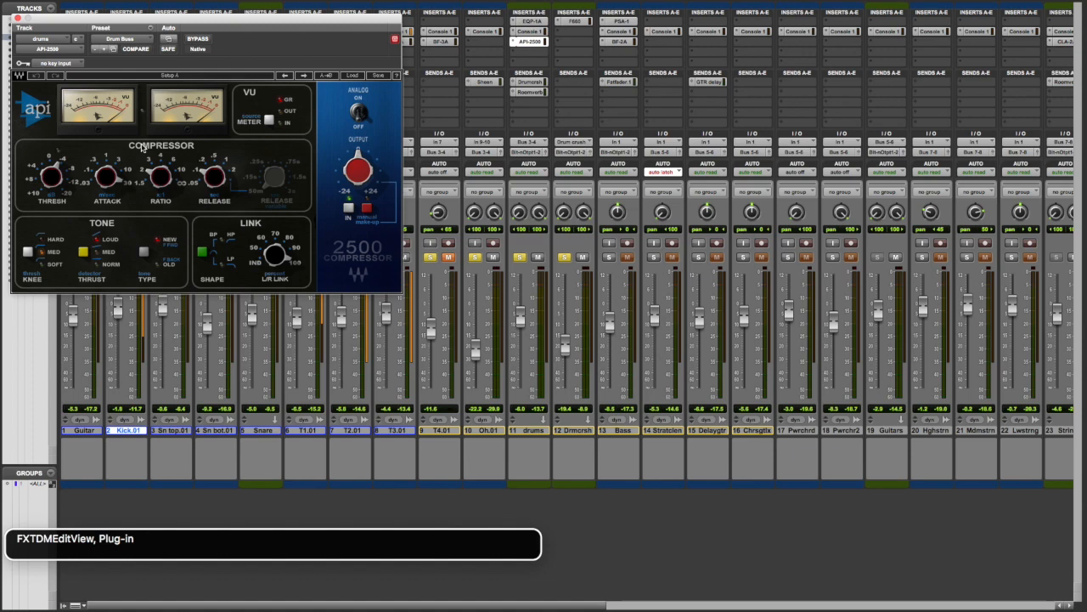
Review the drum bus API-2500's threshold, attack, ratio, release, knee and thrust settings.
{"action": "key", "text": "ctrl+alt+shift+Down"}
{"action": "key", "text": "ctrl+alt+Right"}
{"action": "key", "text": "ctrl+alt+Left"}
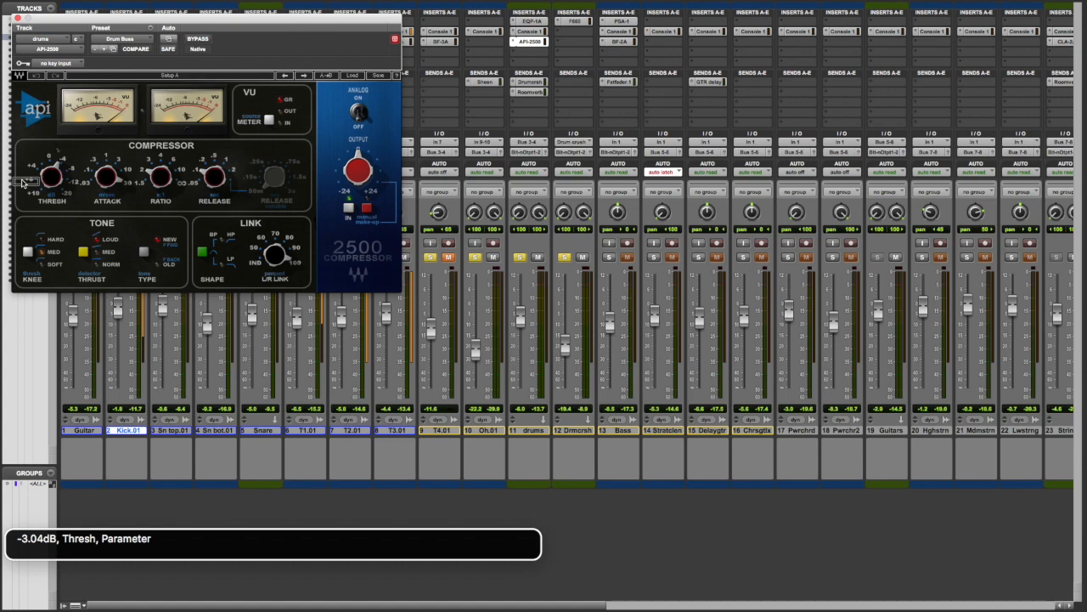
{"action": "key", "text": "ctrl+alt+Right"}
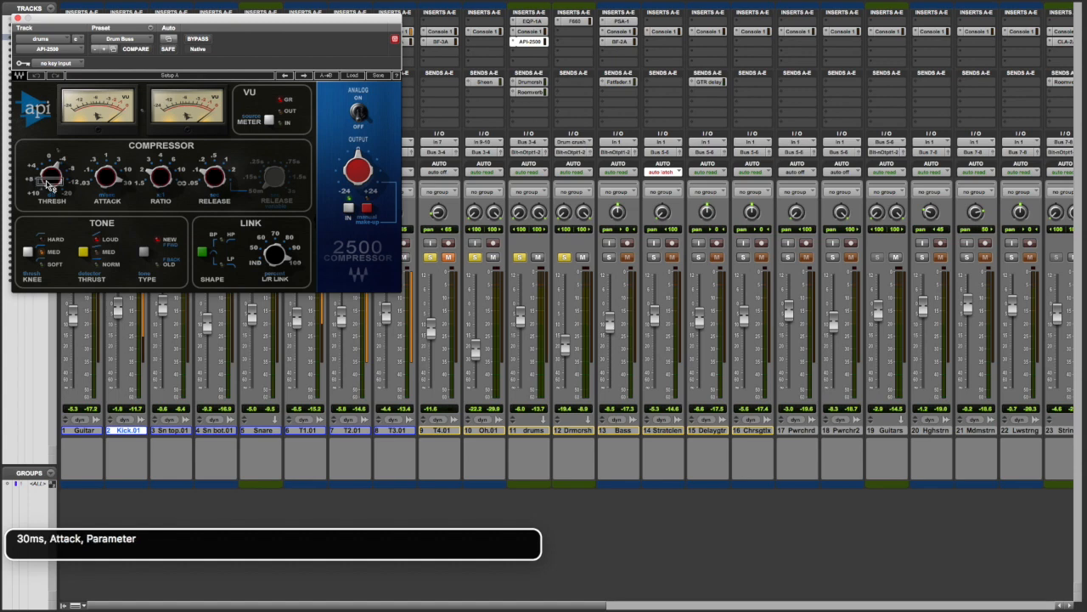
{"action": "mouse_move", "coordinate": [49, 185]}
{"action": "key", "text": "ctrl+alt+Right"}
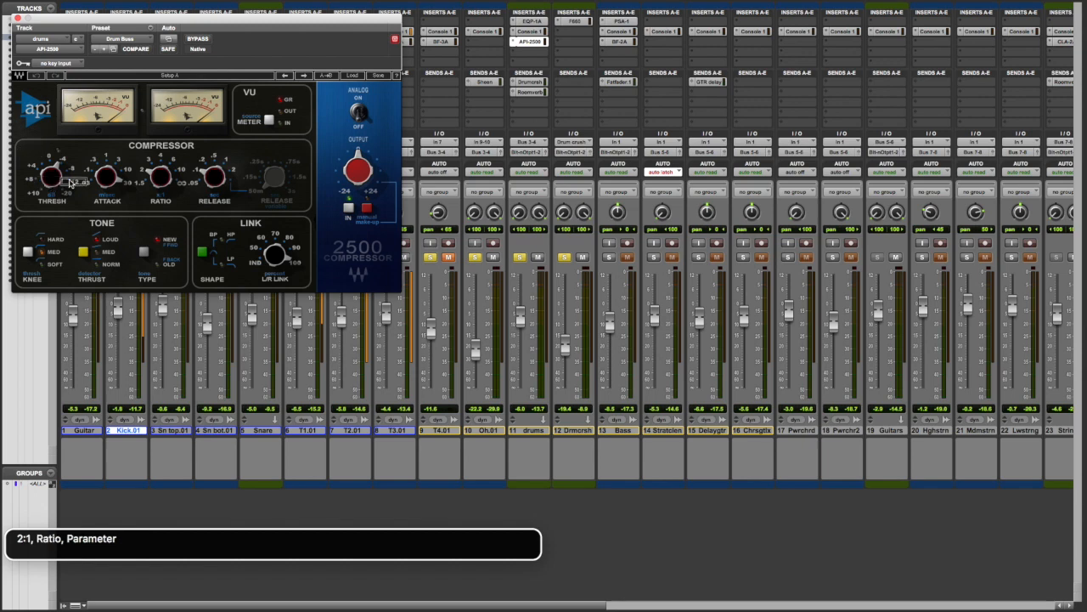
{"action": "key", "text": "ctrl+alt+Right"}
{"action": "mouse_move", "coordinate": [98, 185]}
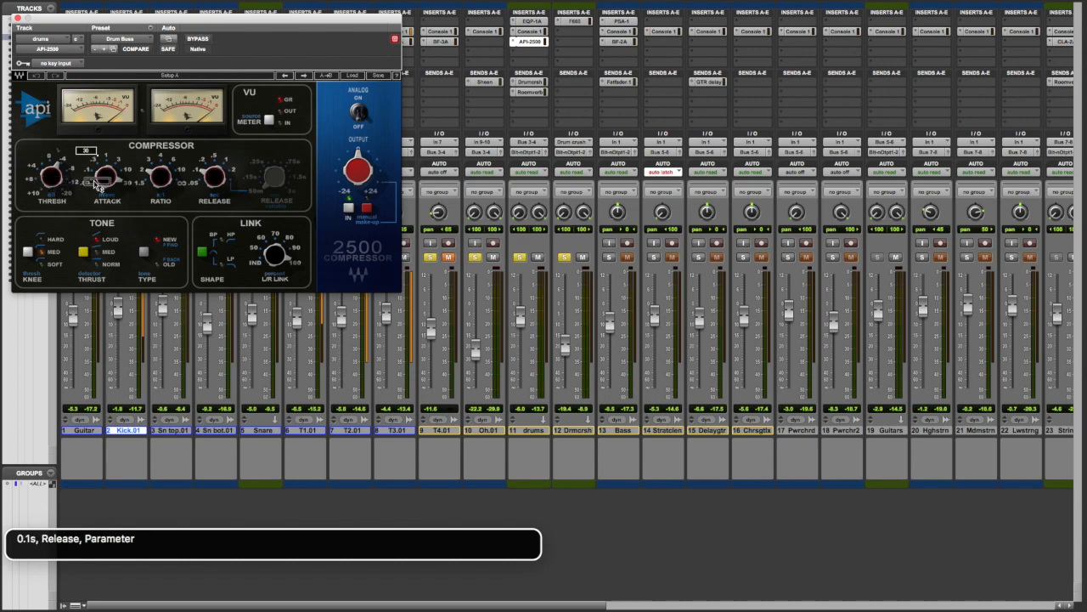
{"action": "key", "text": "ctrl+alt+Right"}
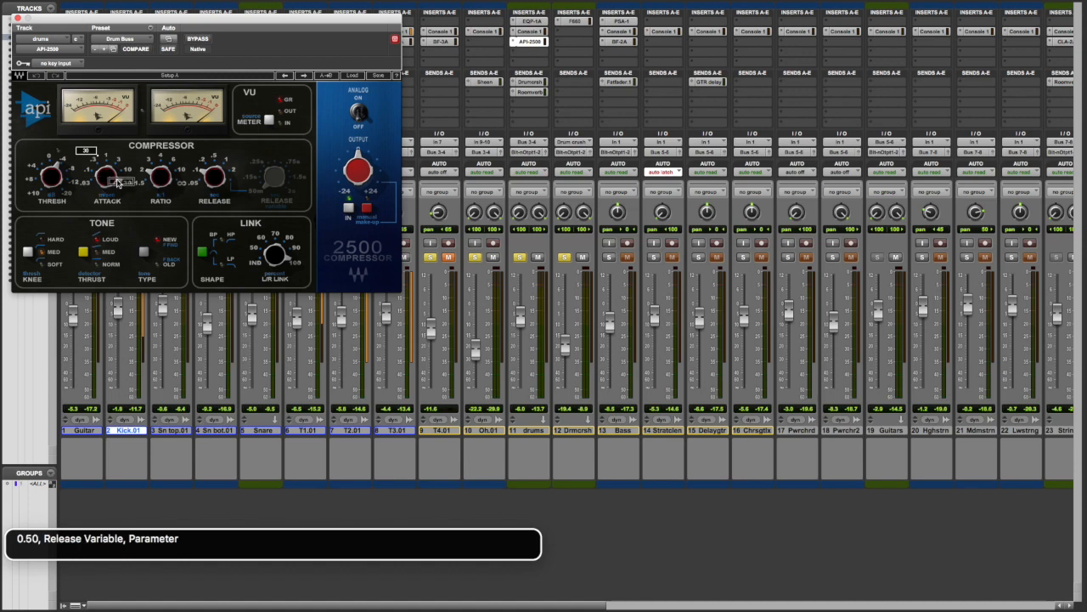
{"action": "key", "text": "ctrl+alt+Right"}
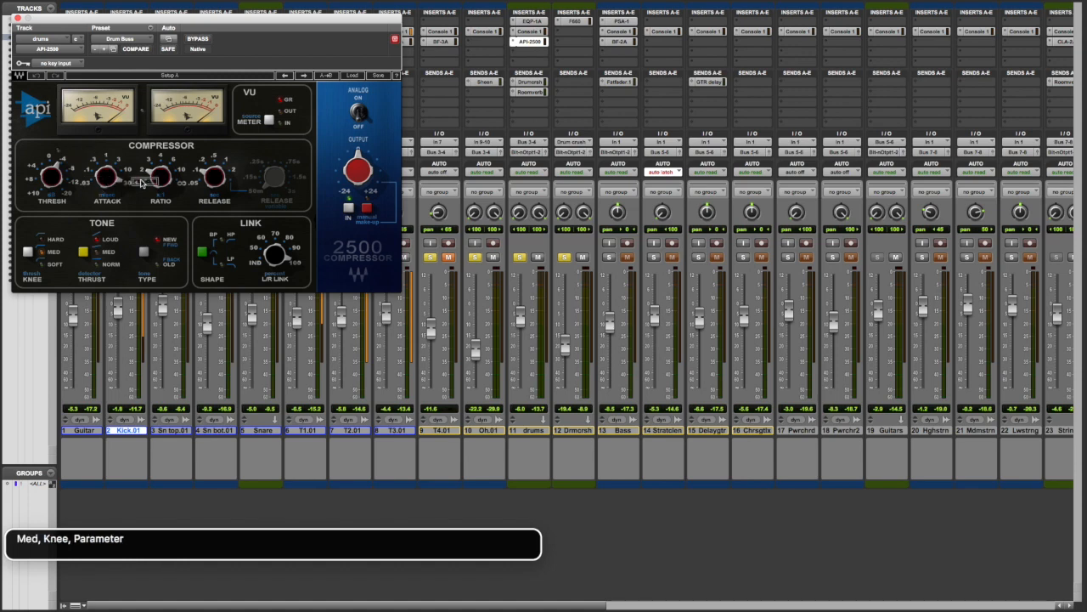
{"action": "key", "text": "ctrl+alt+Right"}
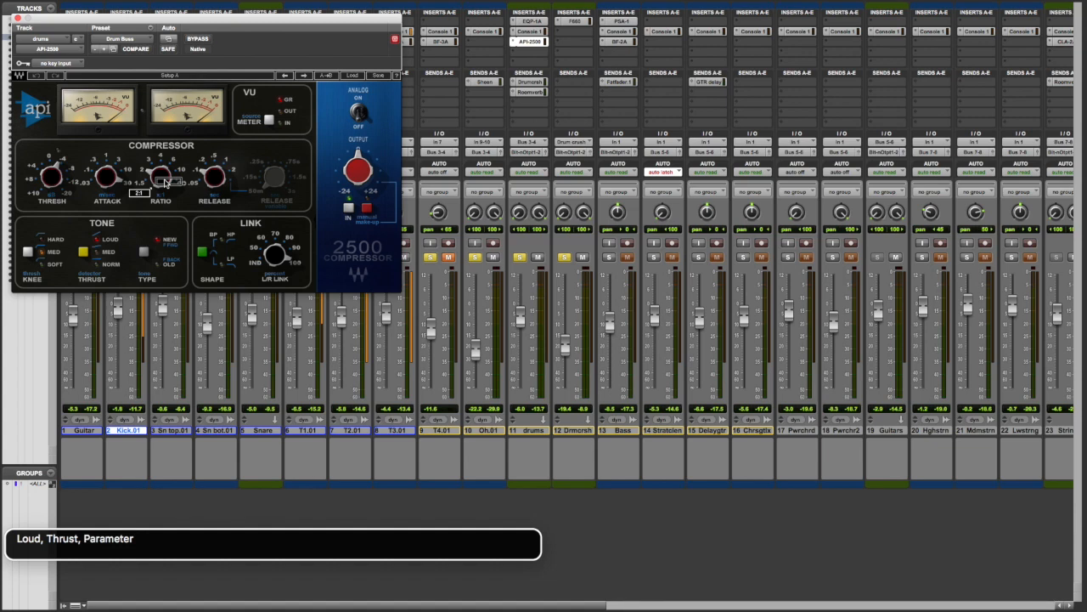
{"action": "key", "text": "ctrl+alt+Right"}
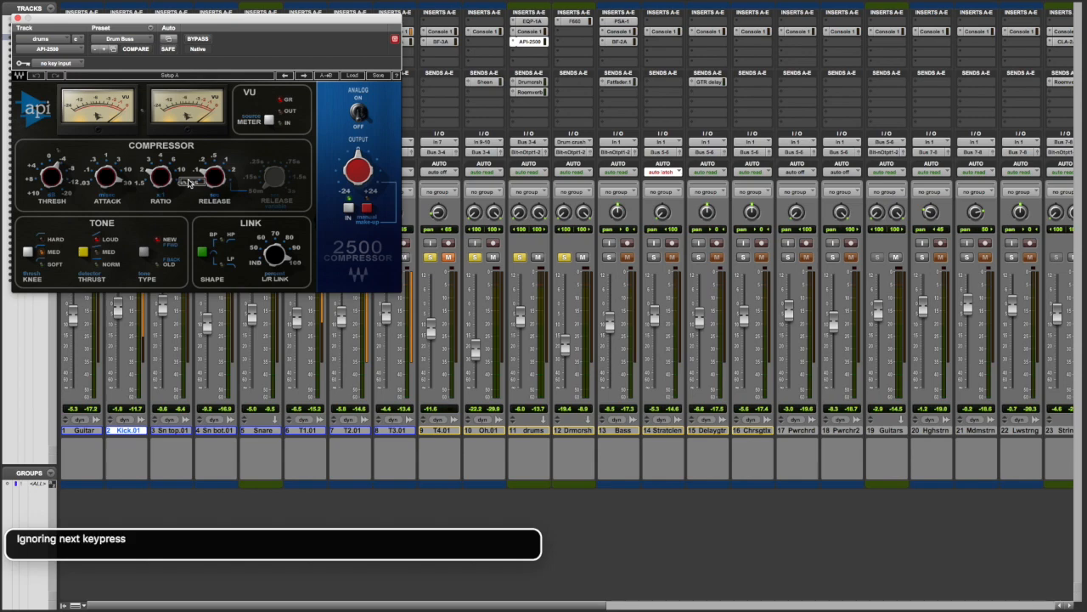
Close the API-2500 window and open the Fairchild 660 insert on the Drum crush aux track.
{"action": "key", "text": "ctrl+alt+super+w"}
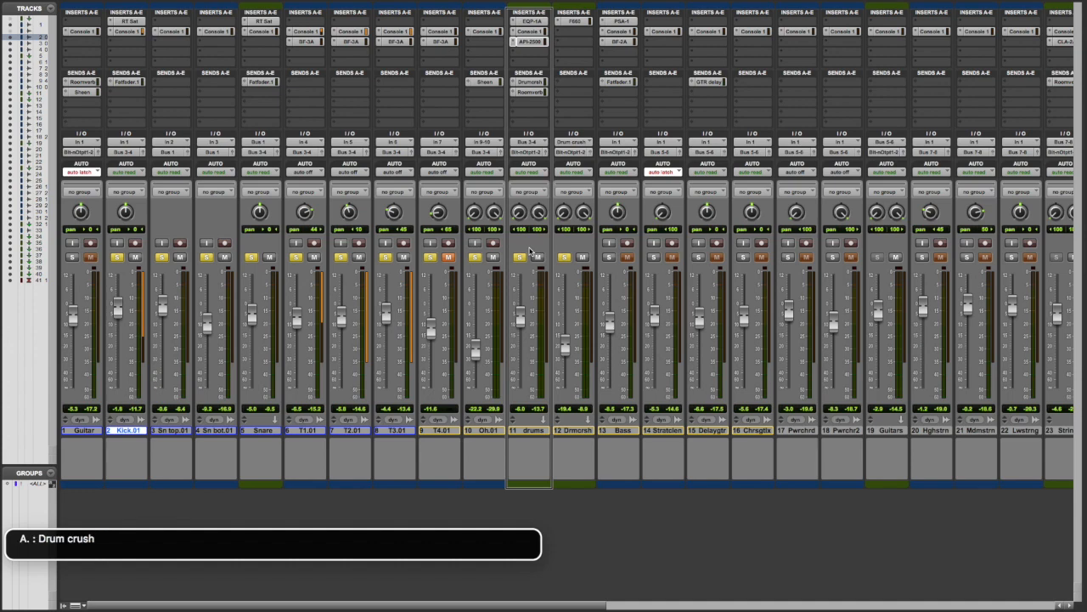
{"action": "key", "text": "ctrl+alt+Right"}
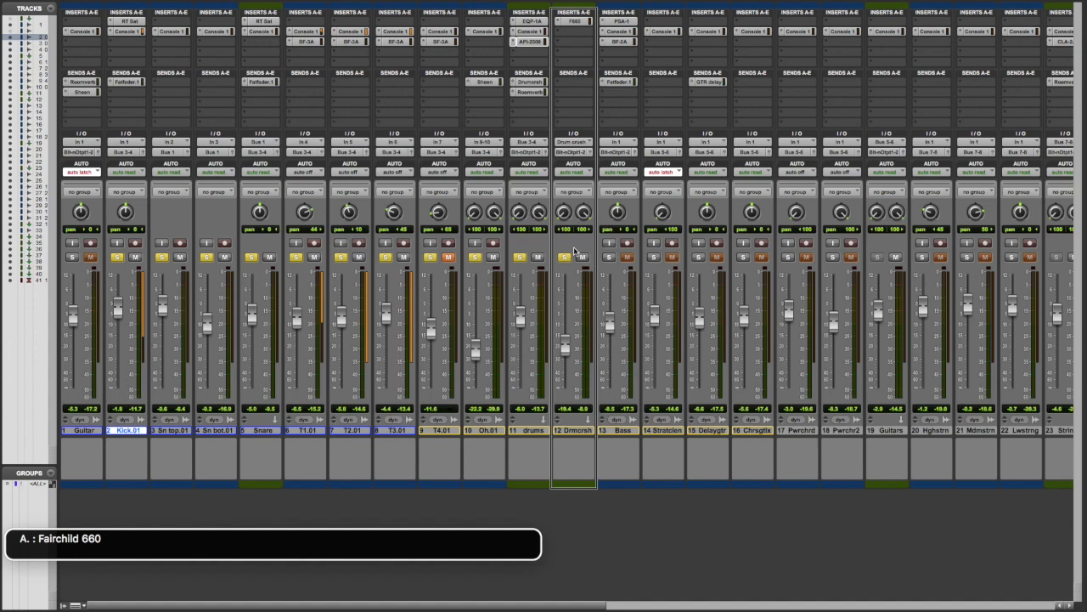
{"action": "key", "text": "ctrl+alt+space"}
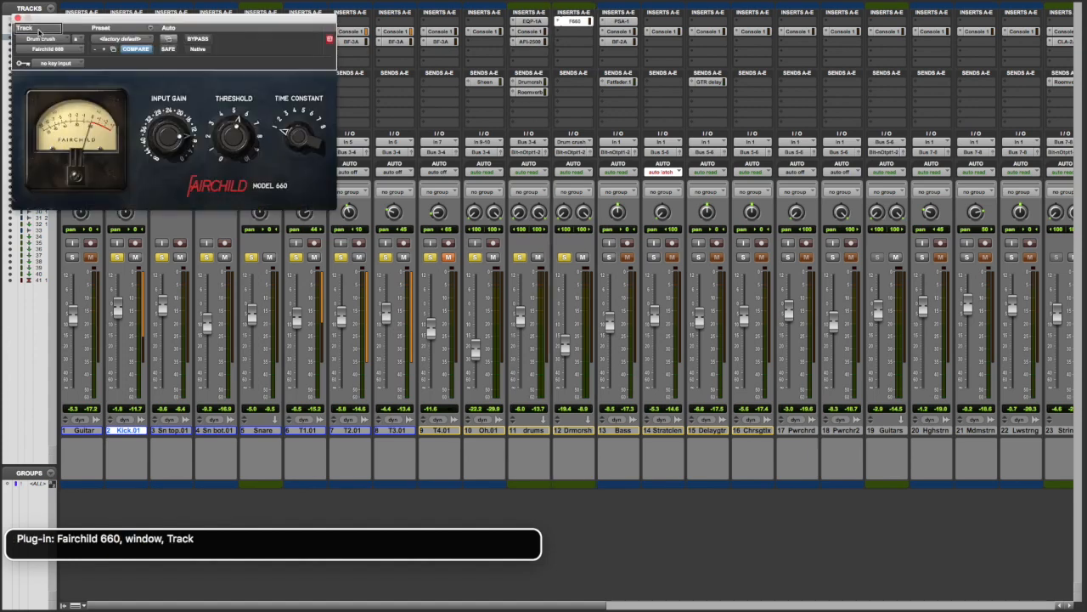
Review the Drum crush track's Fairchild 660 input gain, threshold and time constant settings.
{"action": "key", "text": "ctrl+alt+Right"}
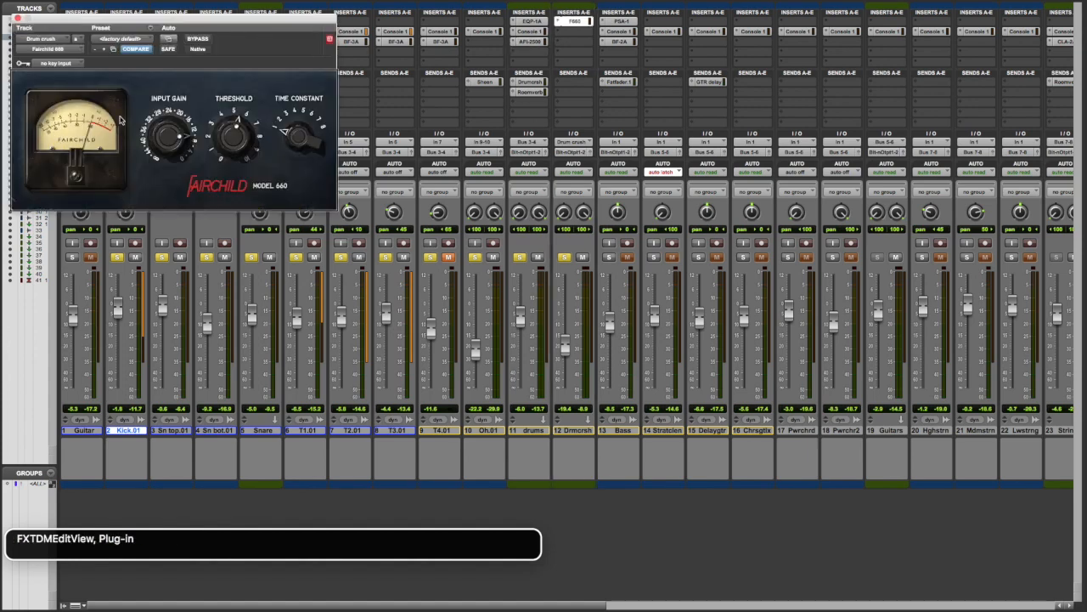
{"action": "key", "text": "ctrl+alt+shift+Down"}
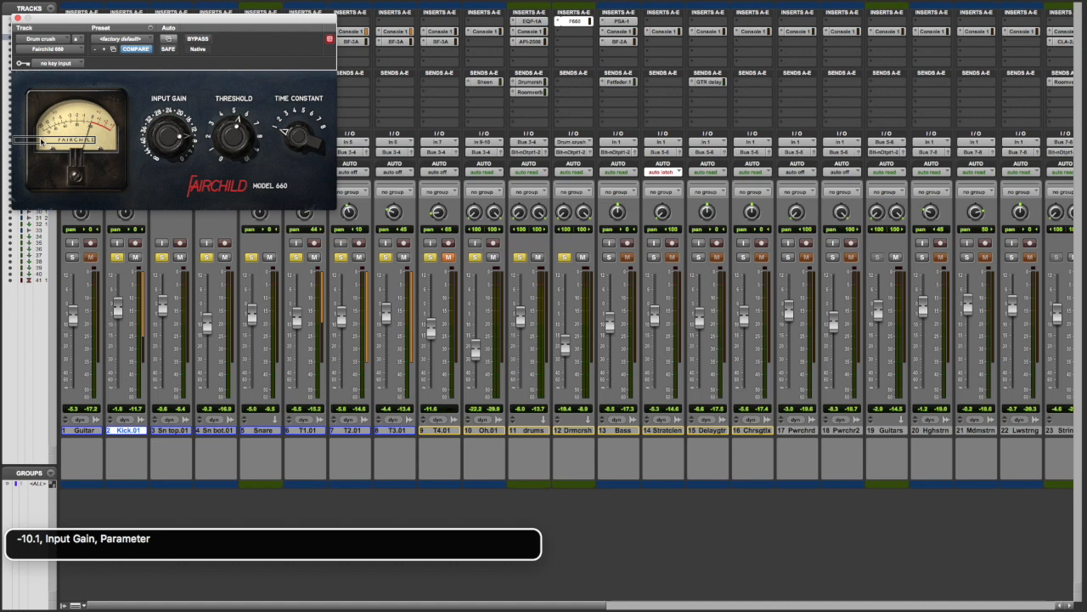
{"action": "key", "text": "ctrl+alt+Right"}
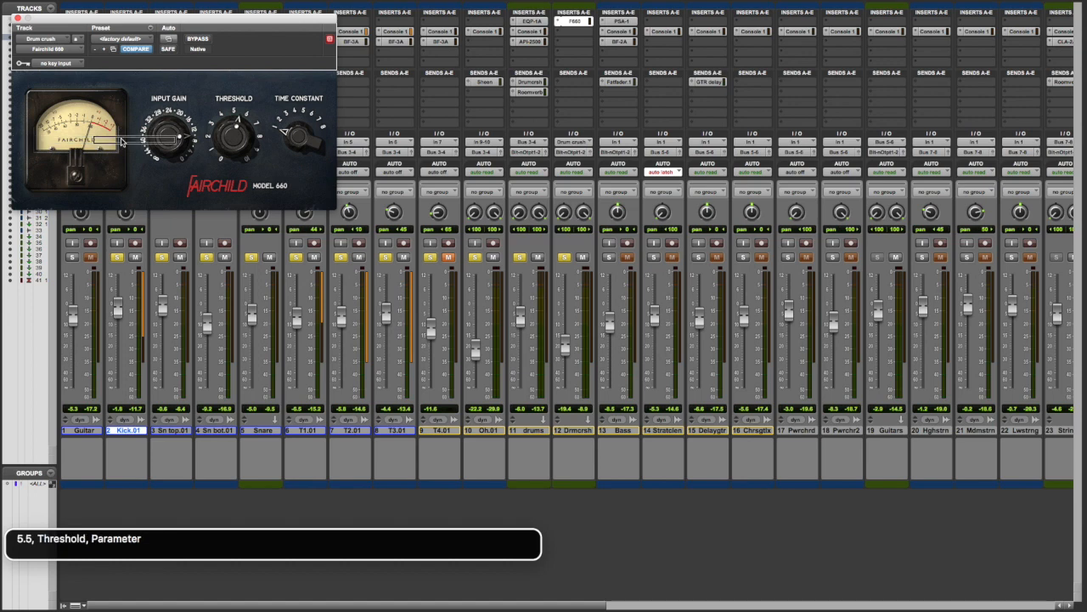
{"action": "key", "text": "ctrl+alt+Right"}
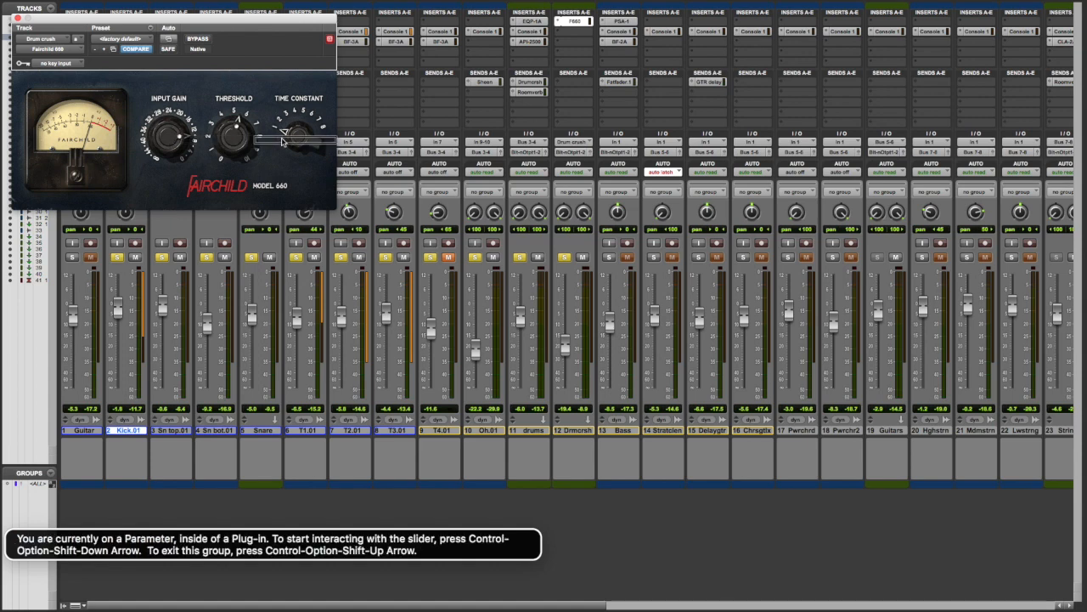
{"action": "key", "text": "ctrl+alt+Tab"}
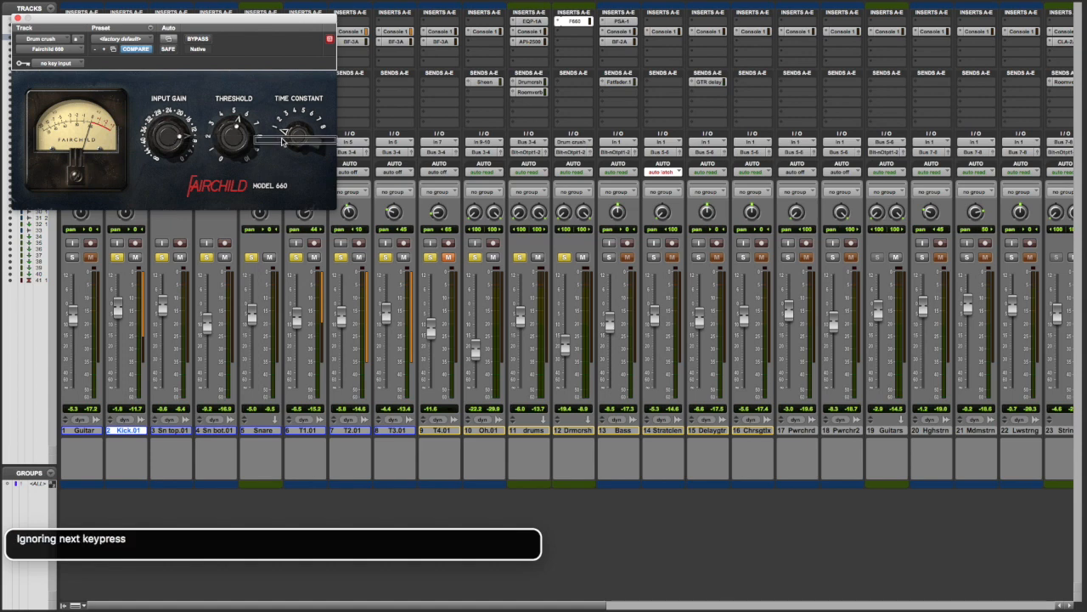
Close the Fairchild 660 window and compare the playing drums with the Drum crush track muted and unmuted.
{"action": "key", "text": "ctrl+alt+super+w"}
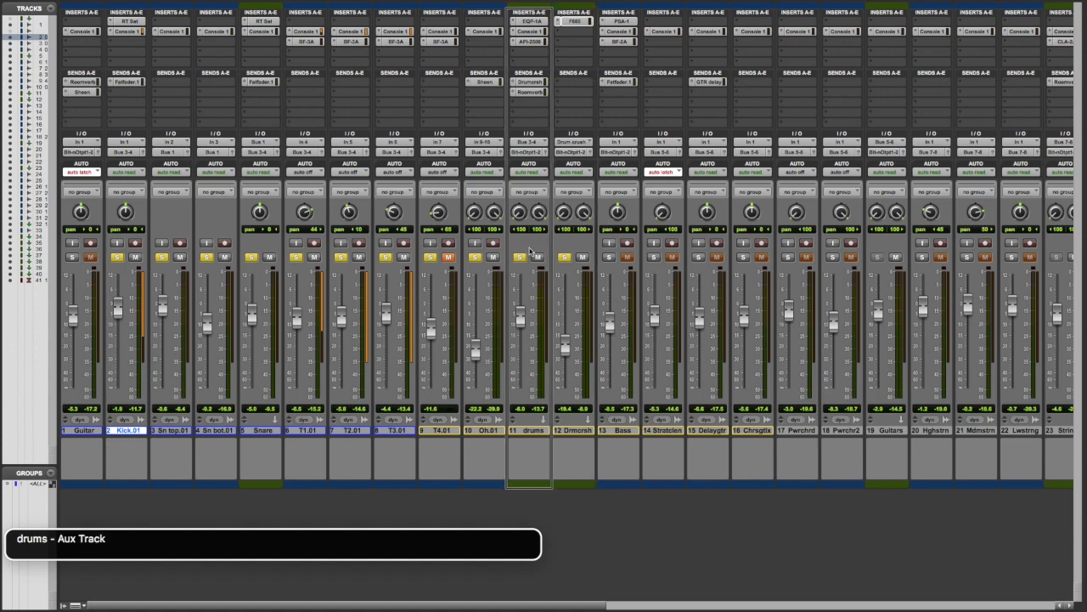
{"action": "left_click", "coordinate": [579, 255]}
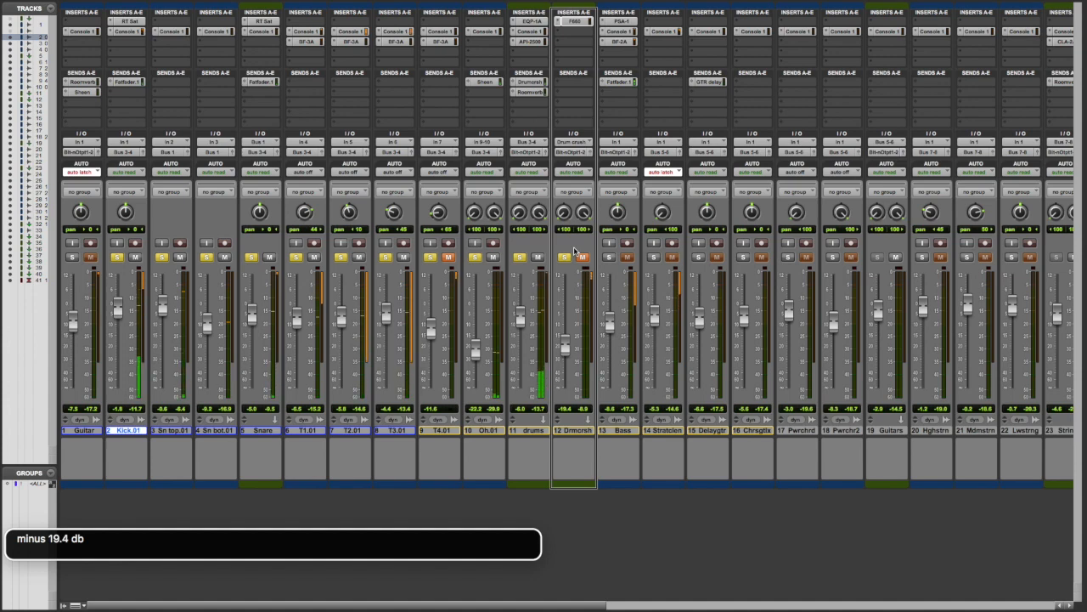
{"action": "left_click", "coordinate": [576, 253]}
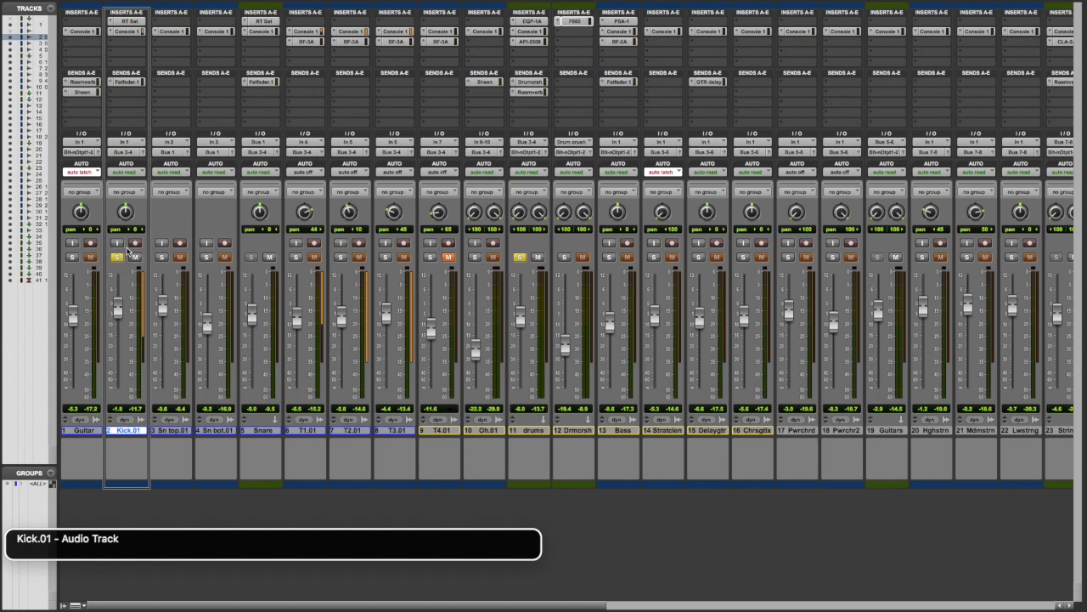
Open the Kick.01 track's Reel Tape Saturation insert, compare the kick with it bypassed and active, and close its window.
{"action": "key", "text": "alt+super+1"}
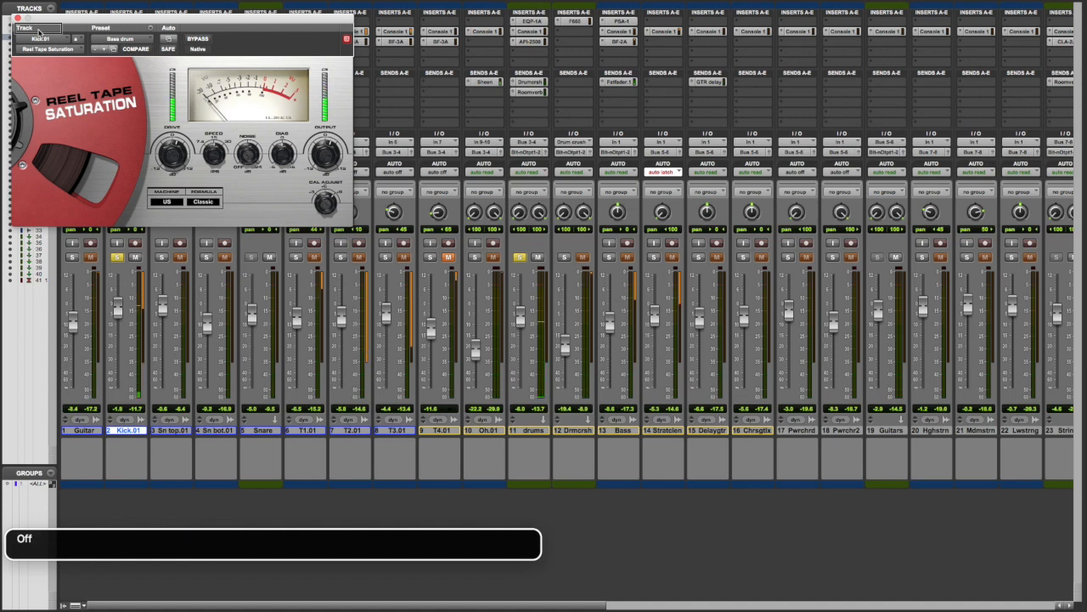
{"action": "key", "text": "ctrl+alt+space"}
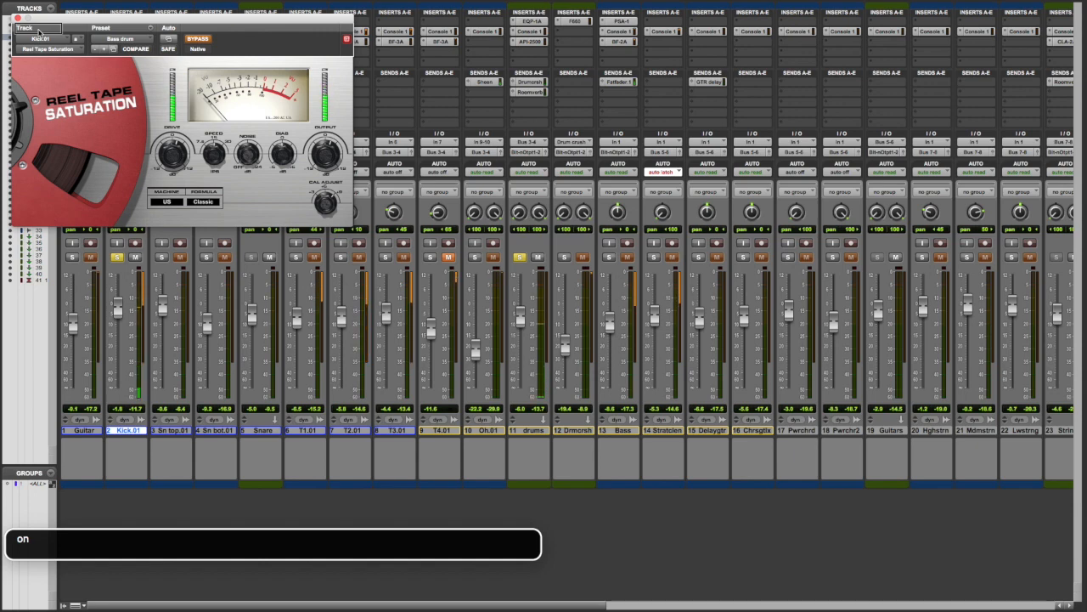
{"action": "key", "text": "ctrl+super+b"}
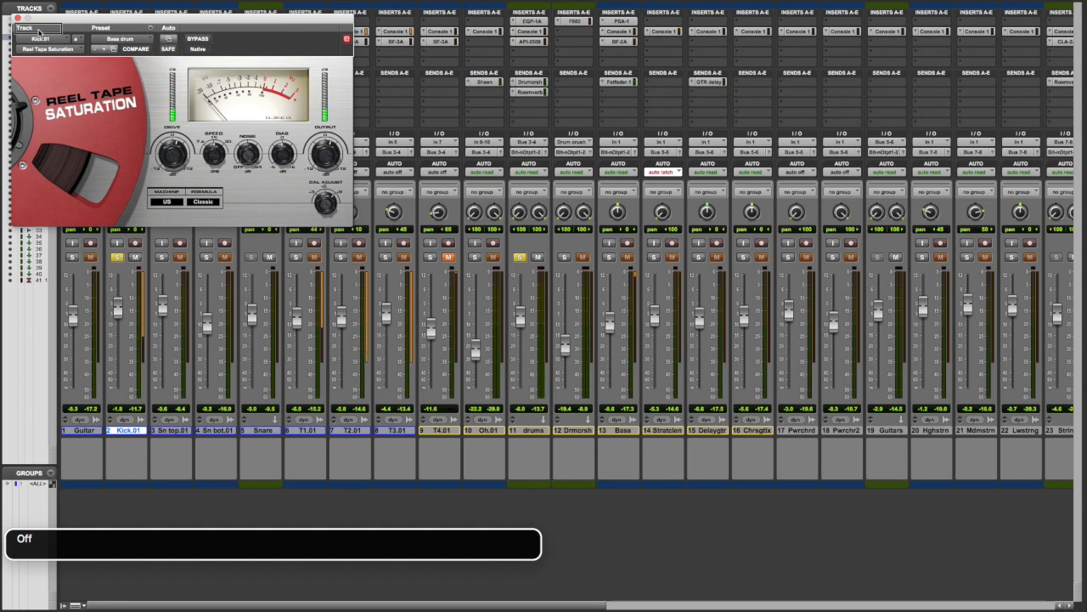
{"action": "key", "text": "ctrl+alt+Tab"}
{"action": "key", "text": "ctrl+alt+super+w"}
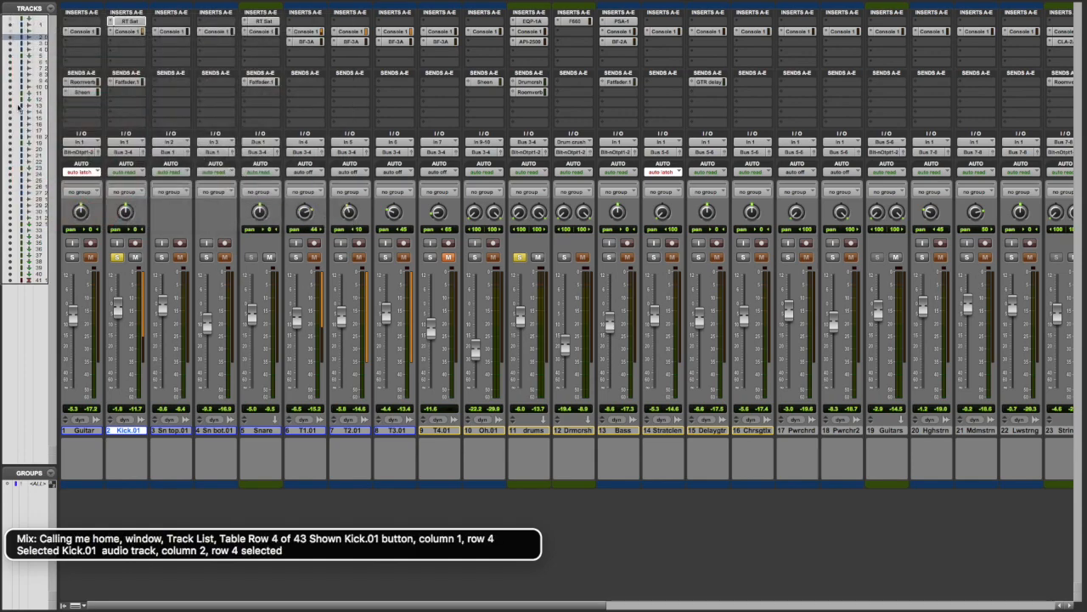
Return to the Kick.01 channel strip and open its Console 1 insert.
{"action": "key", "text": "ctrl+alt+Left"}
{"action": "key", "text": "ctrl+alt+Left"}
{"action": "key", "text": "ctrl+alt+Left"}
{"action": "key", "text": "ctrl+alt+Left"}
{"action": "key", "text": "ctrl+alt+Left"}
{"action": "key", "text": "ctrl+alt+Left"}
{"action": "key", "text": "ctrl+alt+Left"}
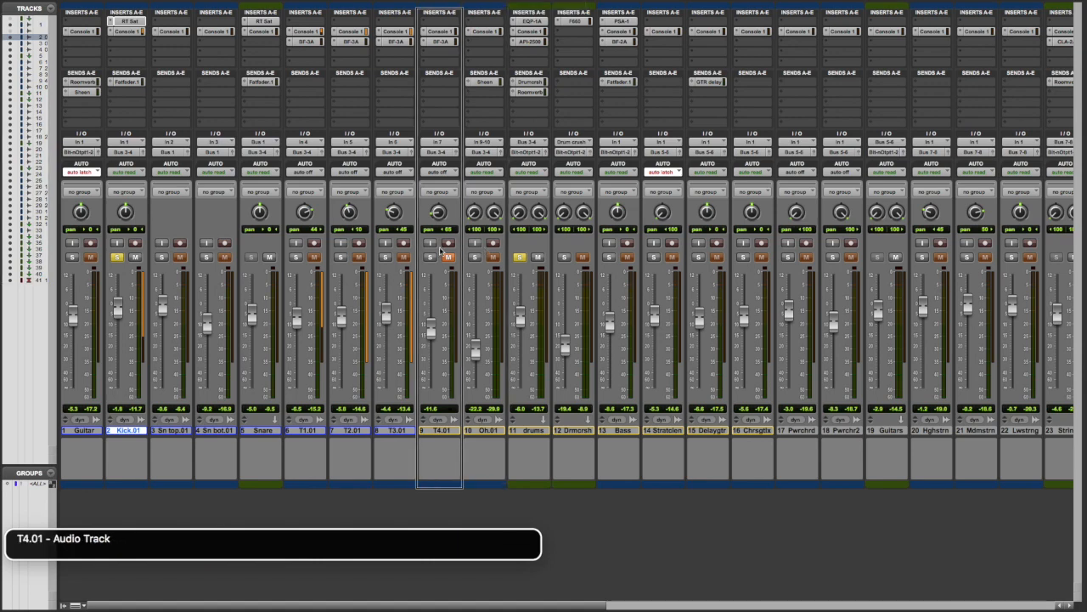
{"action": "key", "text": "ctrl+alt+Left"}
{"action": "key", "text": "ctrl+alt+Left"}
{"action": "key", "text": "ctrl+alt+Left"}
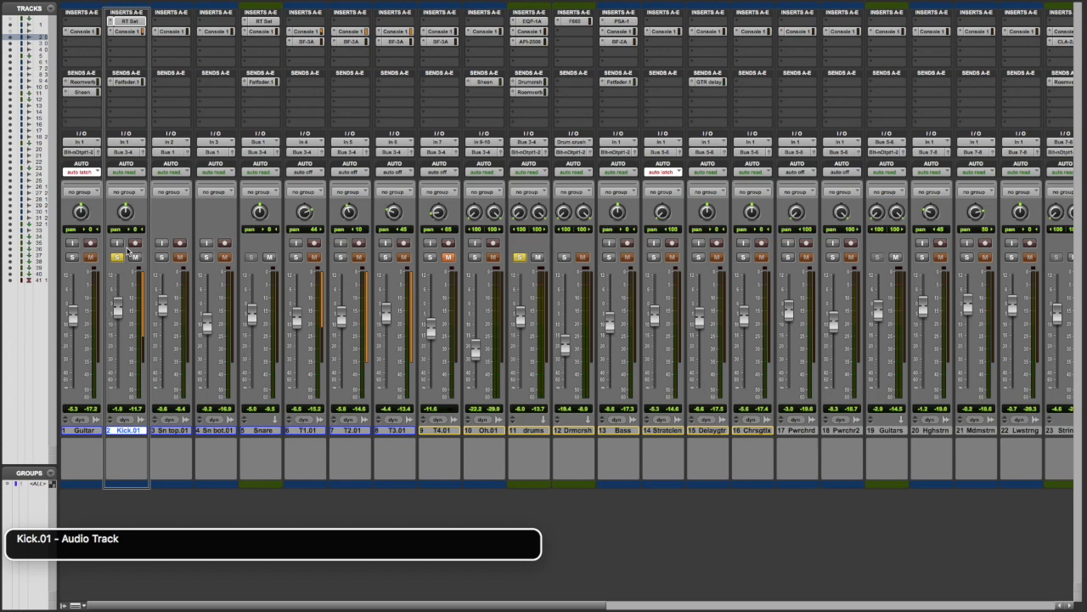
{"action": "key", "text": "ctrl+alt+shift+Down"}
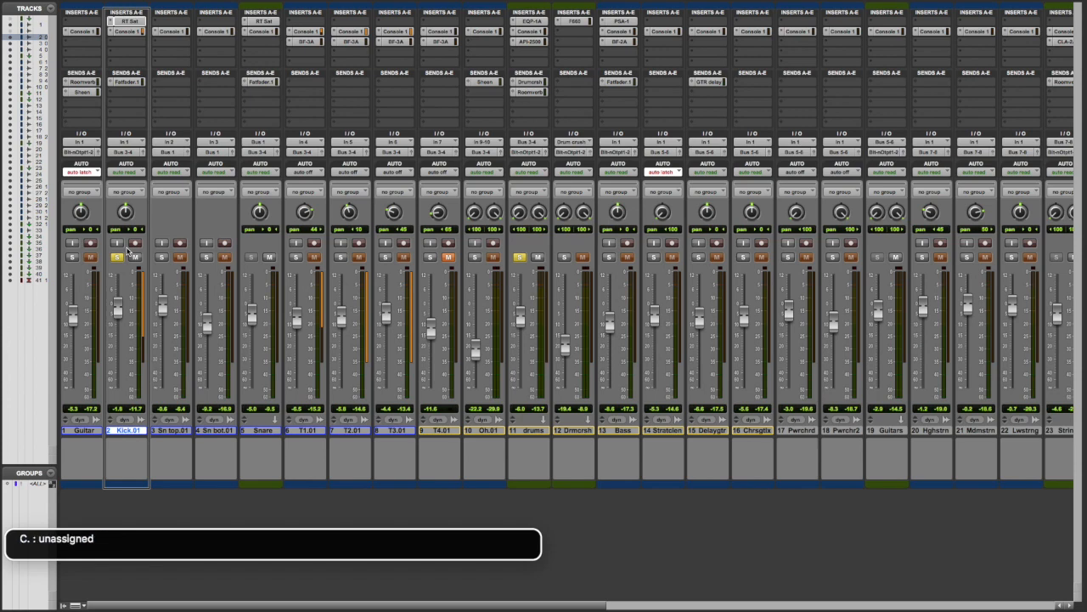
{"action": "key", "text": "ctrl+alt+space"}
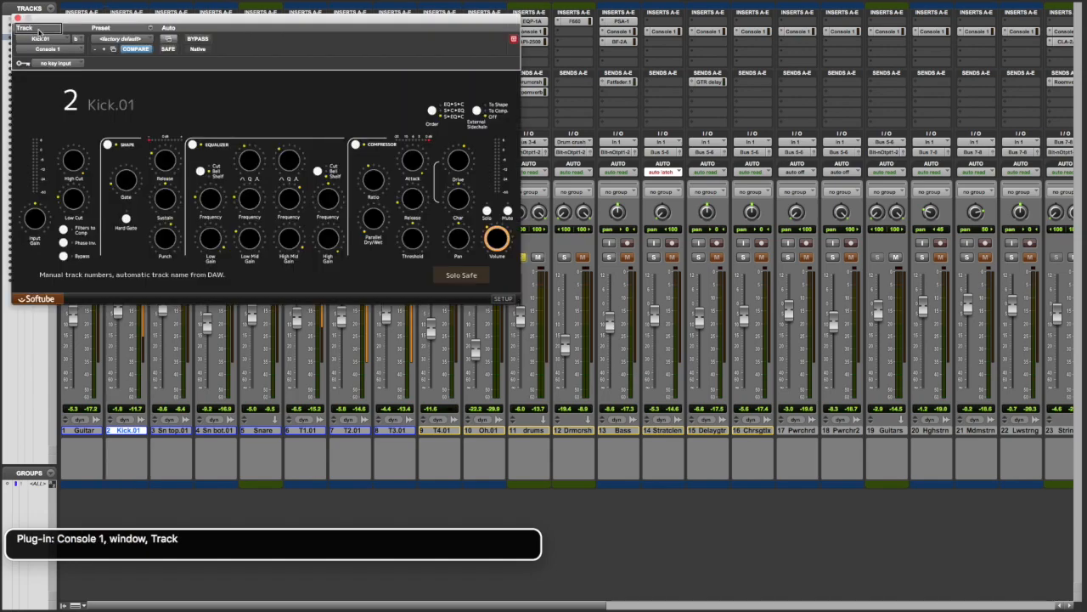
Review the Kick.01 Console 1 input gain, high and low cut, phase, and Shape gate, sustain and punch settings.
{"action": "key", "text": "ctrl+alt+shift+Down"}
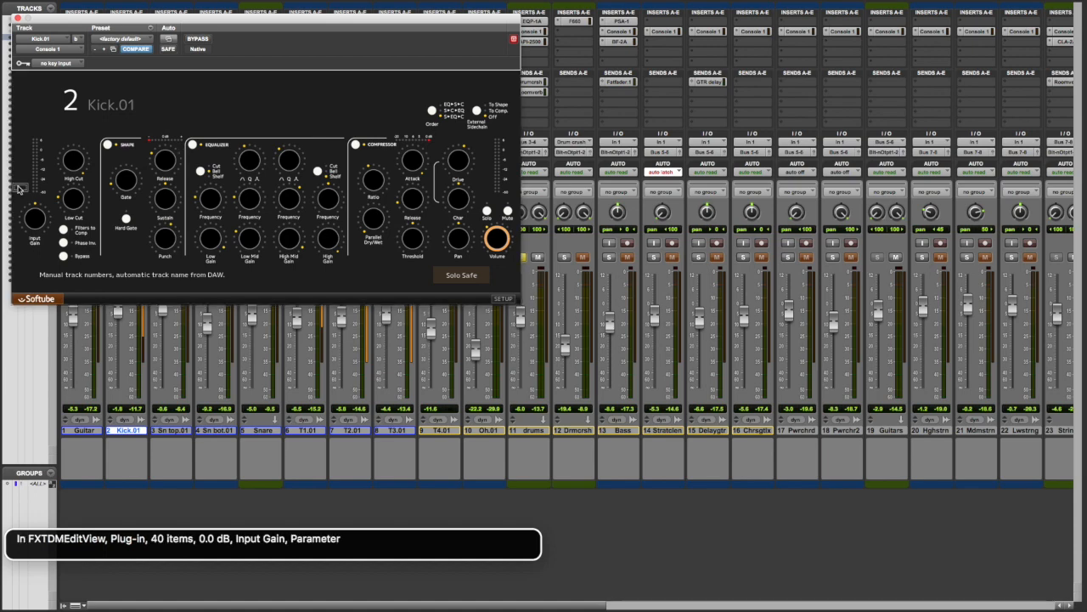
{"action": "key", "text": "ctrl+alt+Right"}
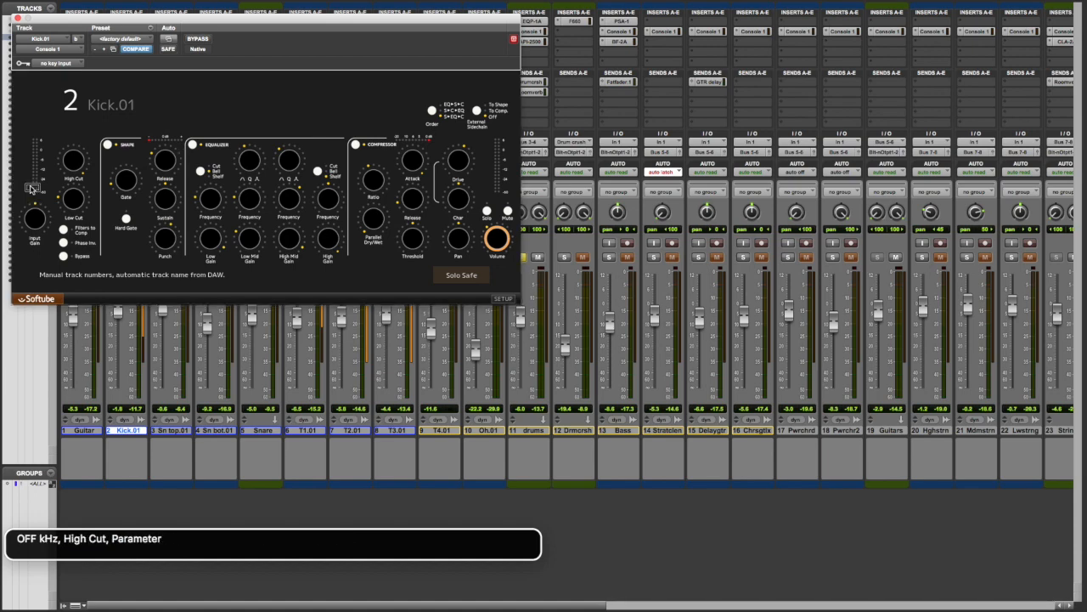
{"action": "key", "text": "ctrl+alt+Right"}
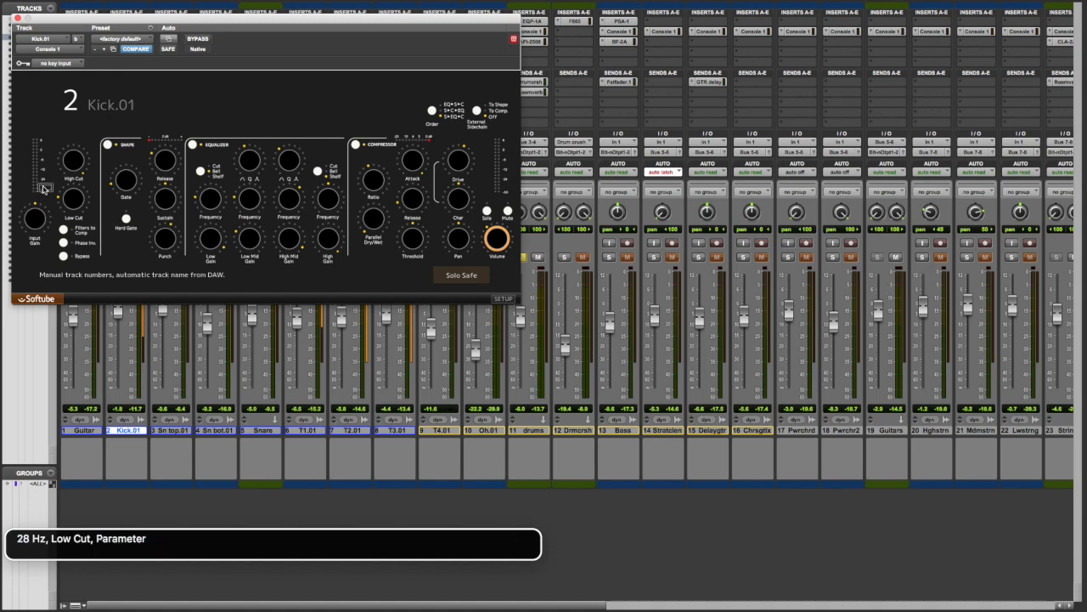
{"action": "key", "text": "ctrl+alt+Right"}
{"action": "key", "text": "ctrl+alt+Right"}
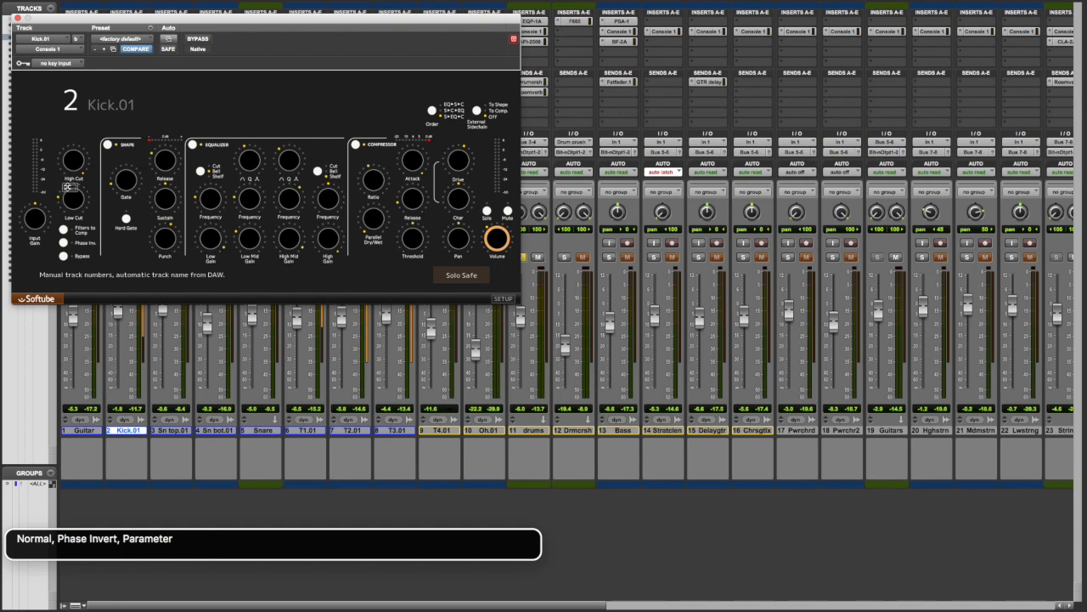
{"action": "key", "text": "ctrl+alt+Right"}
{"action": "key", "text": "ctrl+alt+Right"}
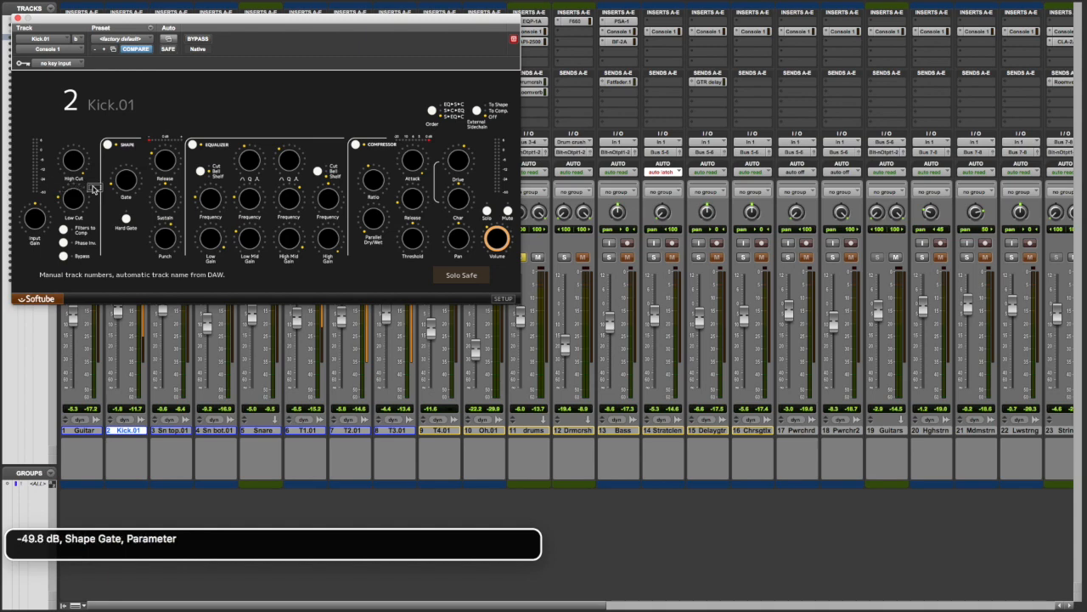
{"action": "key", "text": "ctrl+alt+Right"}
{"action": "key", "text": "ctrl+alt+Right"}
{"action": "key", "text": "ctrl+alt+Right"}
{"action": "key", "text": "ctrl+alt+Right"}
{"action": "key", "text": "ctrl+alt+Right"}
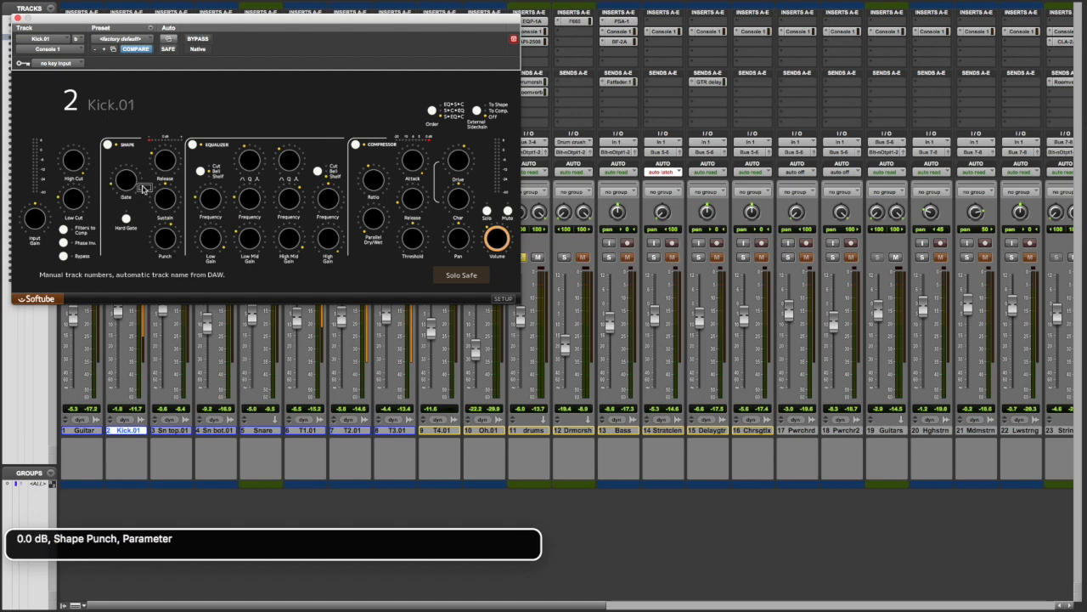
Review the type, frequency and gain settings of the Kick.01 low and low-mid EQ bands.
{"action": "key", "text": "ctrl+alt+Right"}
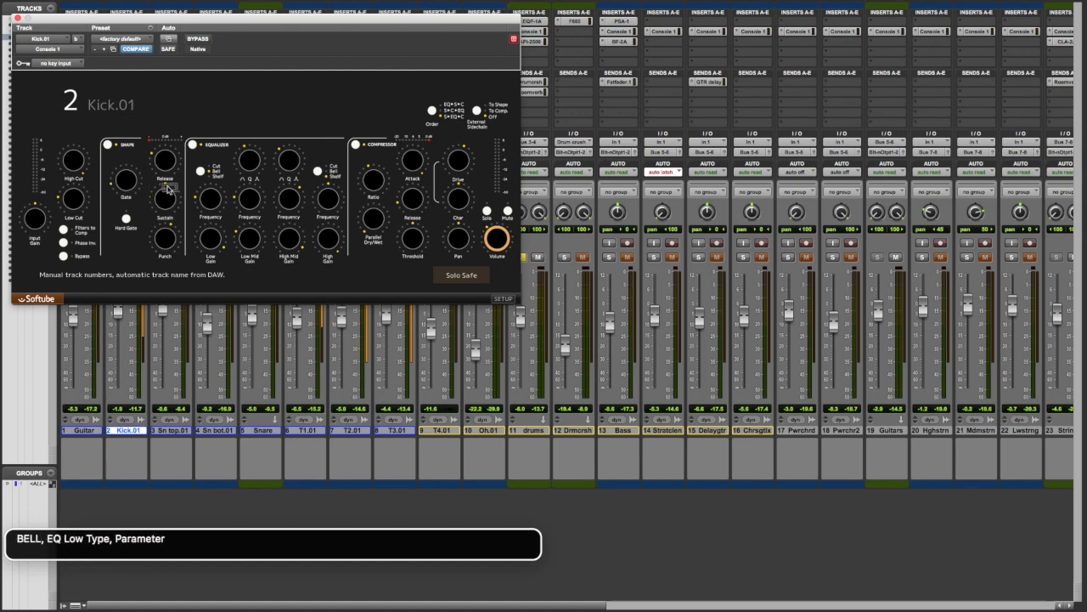
{"action": "key", "text": "ctrl+alt+Right"}
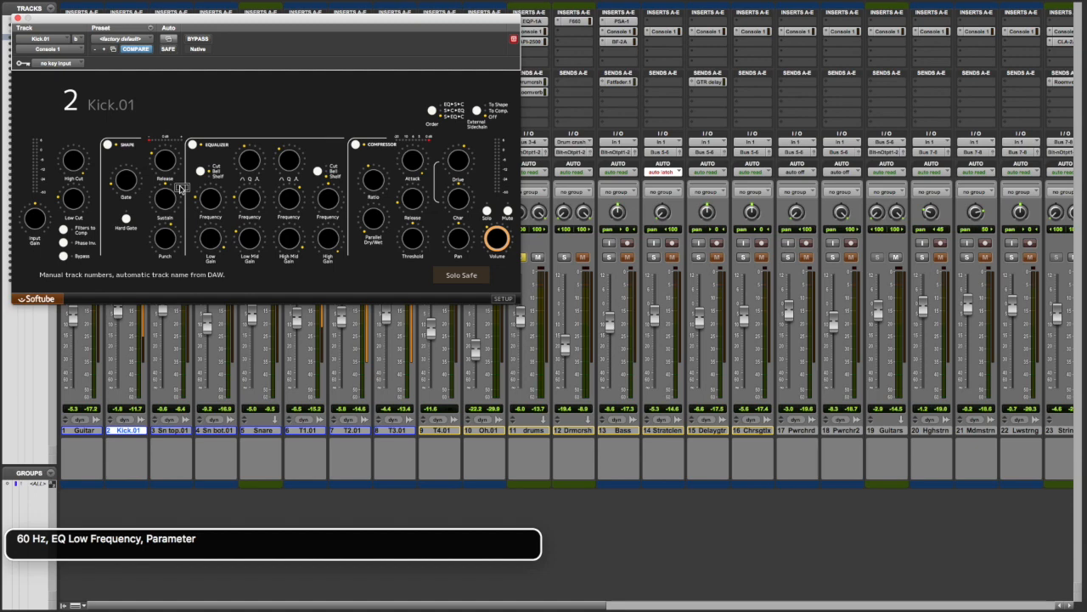
{"action": "key", "text": "ctrl+alt+Right"}
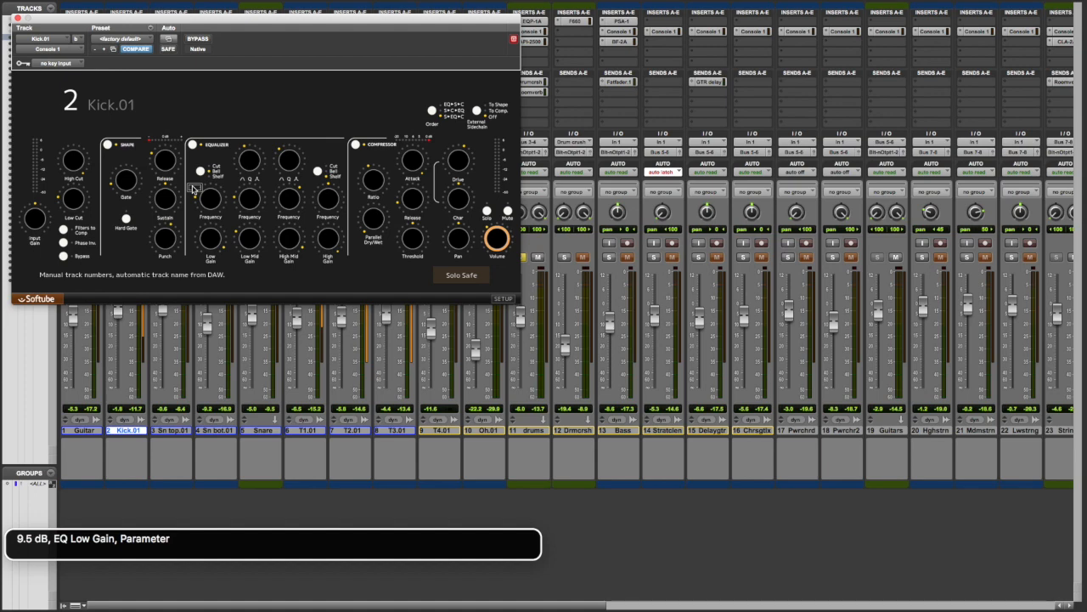
{"action": "key", "text": "ctrl+alt+Right"}
{"action": "key", "text": "ctrl+alt+Right"}
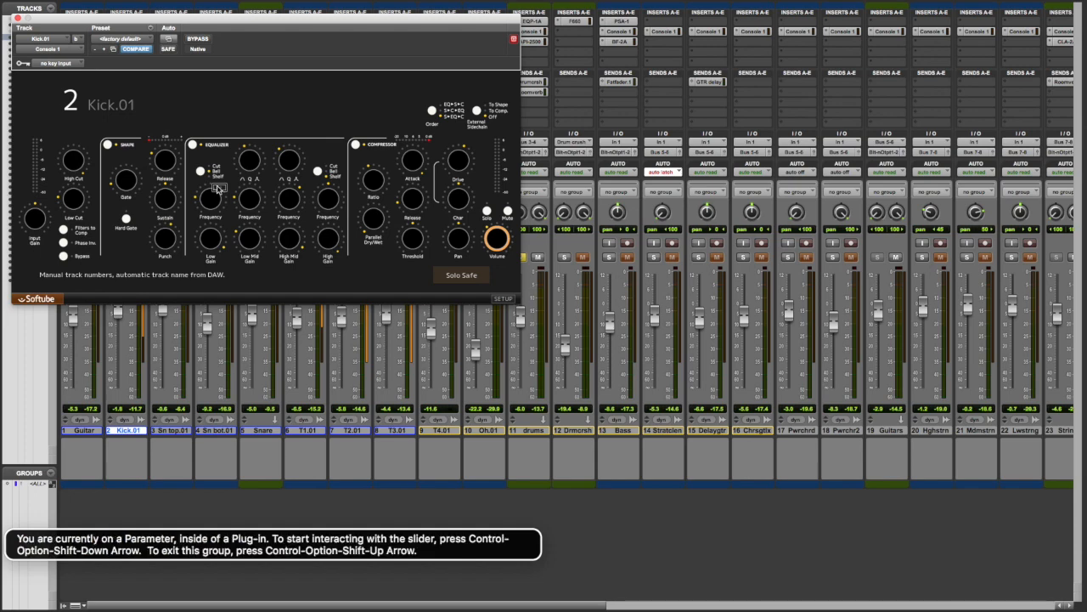
{"action": "key", "text": "ctrl+alt+Left"}
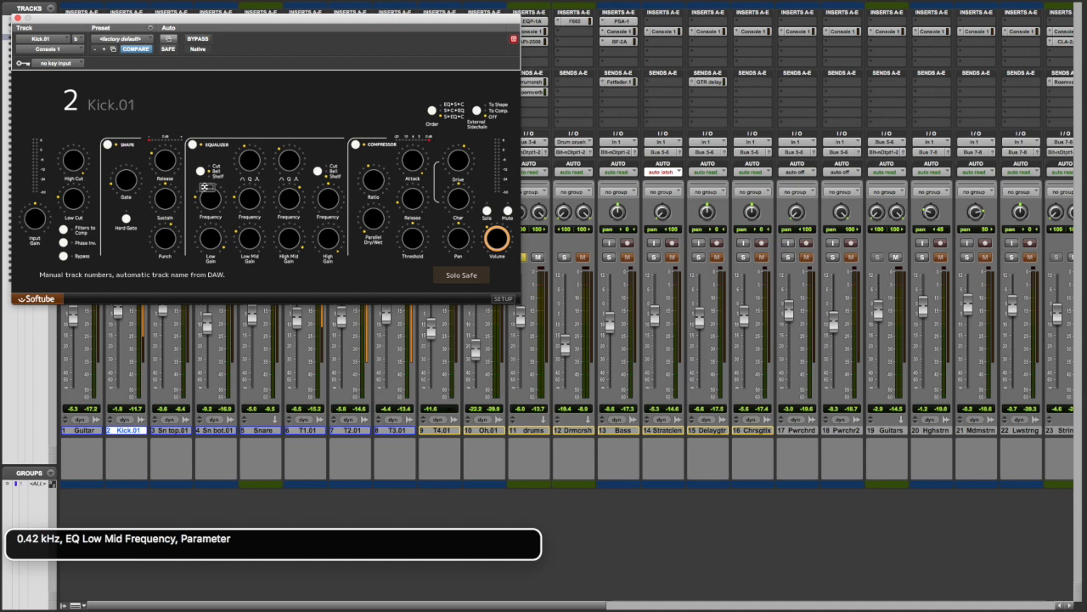
{"action": "key", "text": "ctrl+alt+Right"}
{"action": "key", "text": "ctrl+alt+Right"}
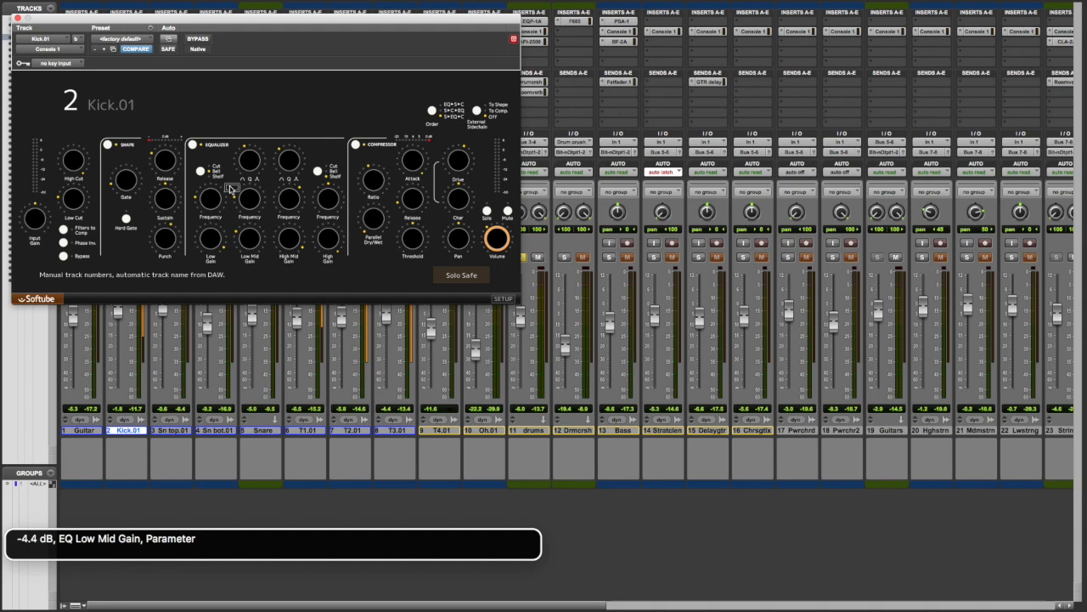
Review the Kick.01 high-mid and high EQ bands and check whether the compressor section is enabled.
{"action": "key", "text": "ctrl+alt+Right"}
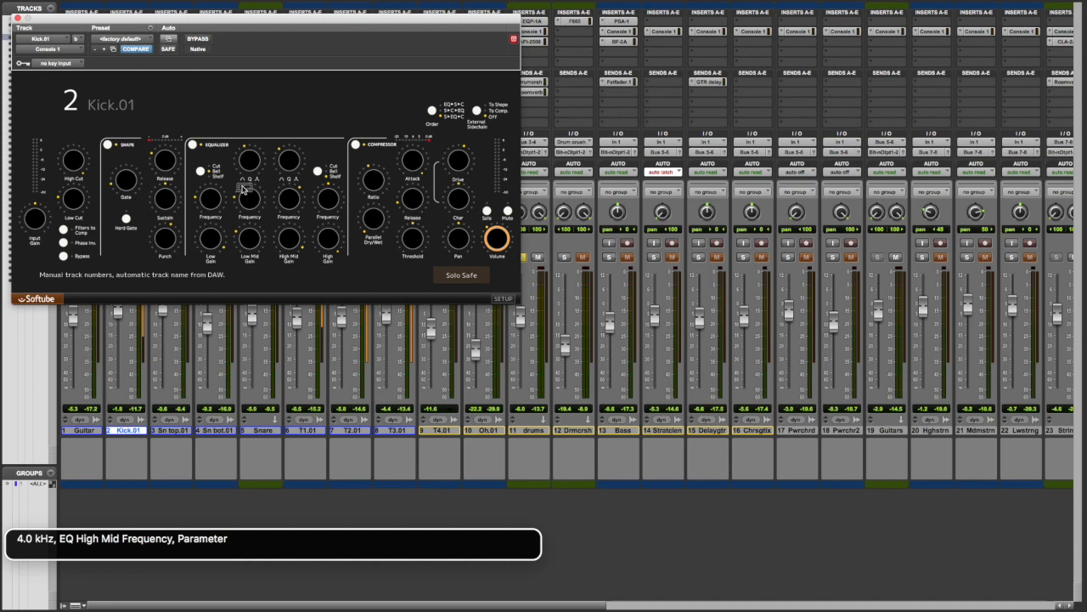
{"action": "key", "text": "ctrl+alt+Right"}
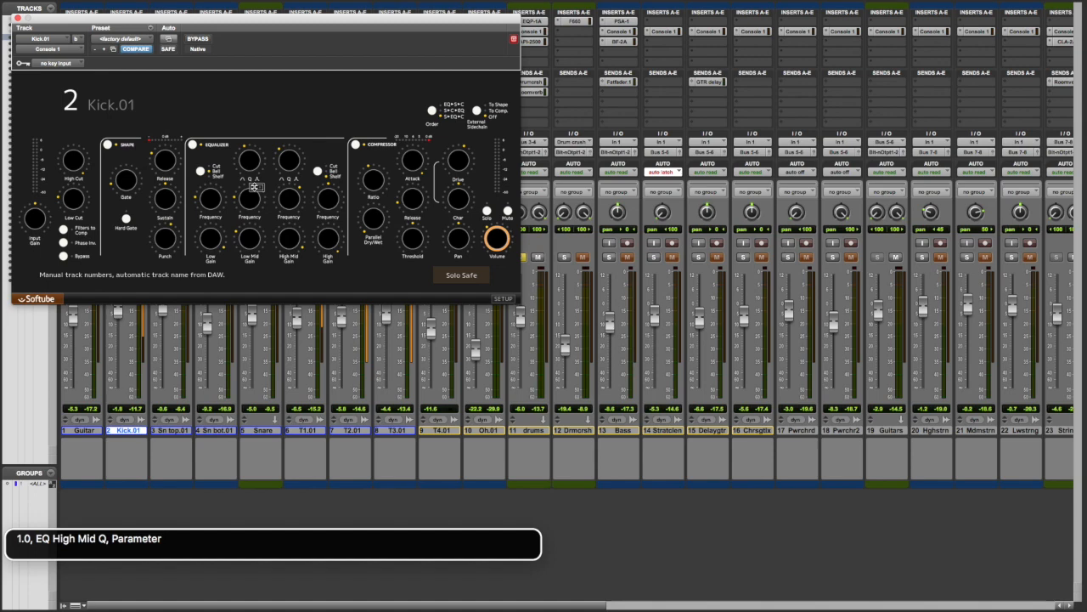
{"action": "key", "text": "ctrl+alt+Right"}
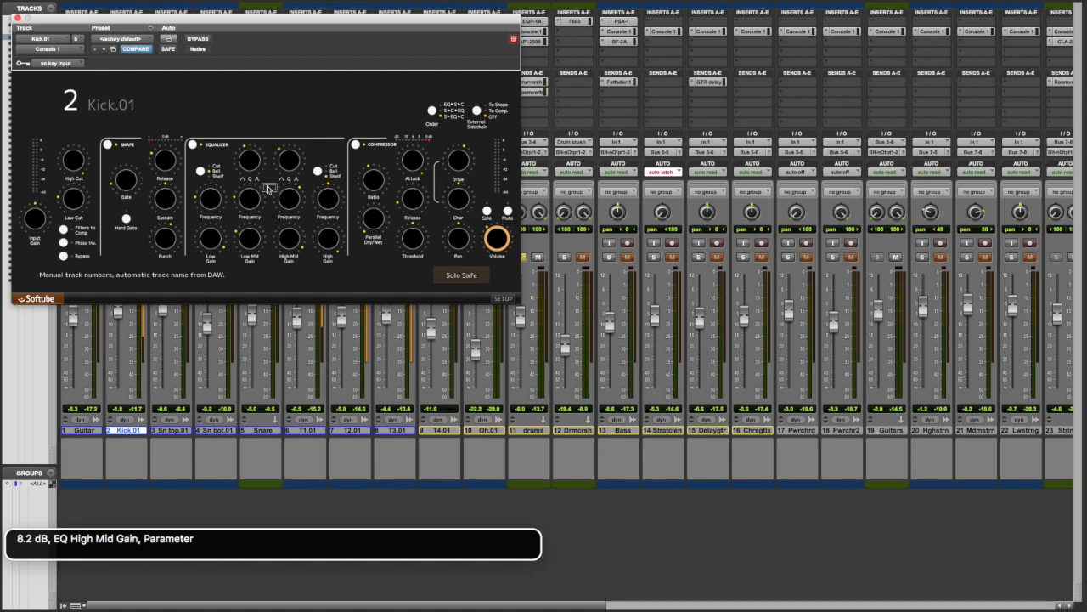
{"action": "key", "text": "ctrl+alt+Right"}
{"action": "key", "text": "ctrl+alt+Right"}
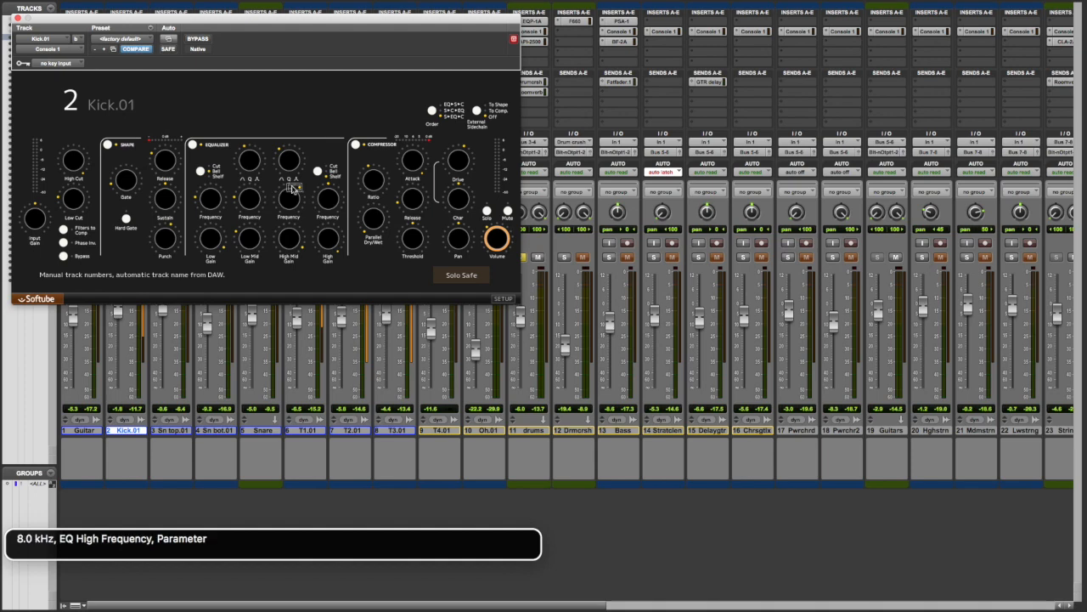
{"action": "key", "text": "ctrl+alt+Right"}
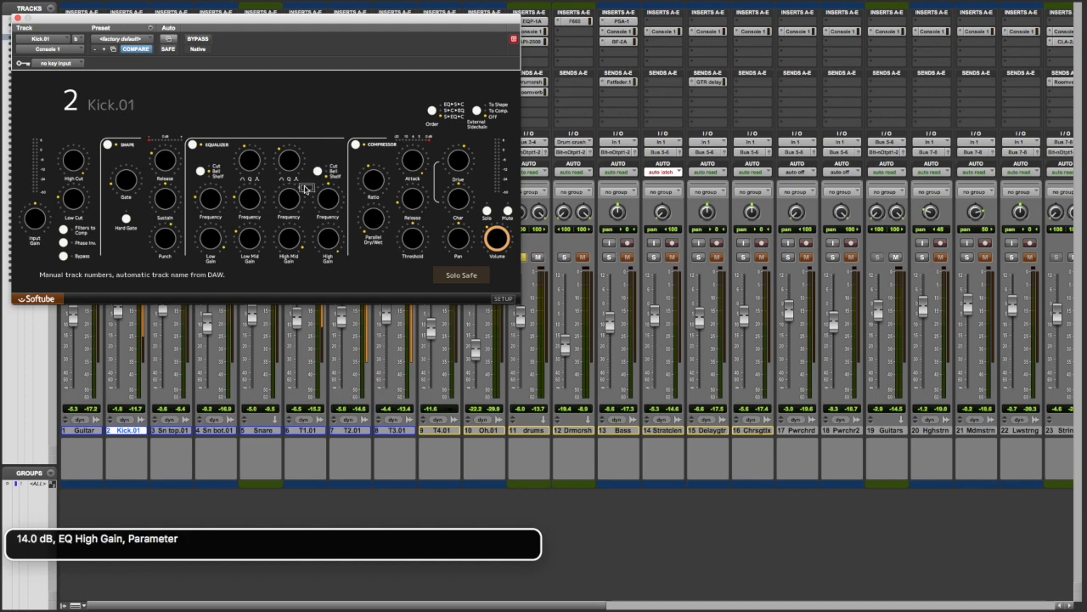
{"action": "key", "text": "ctrl+alt+Right"}
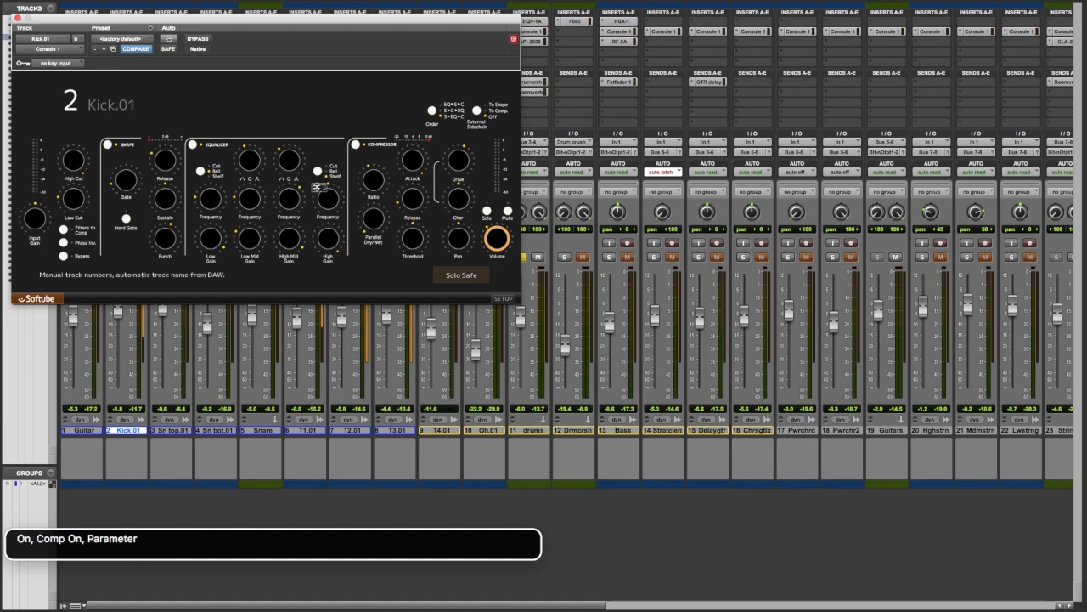
{"action": "key", "text": "ctrl+alt+space"}
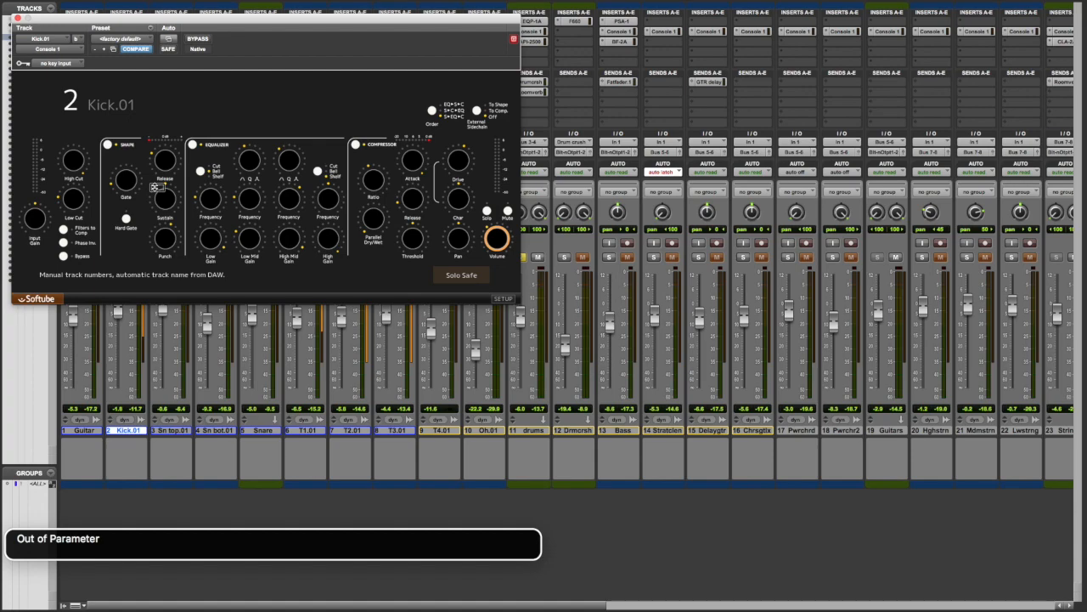
Close the Kick.01 Console 1 window and move the solo from Kick.01 to Sn top.01 and Sn bot.01.
{"action": "key", "text": "ctrl+alt+Tab"}
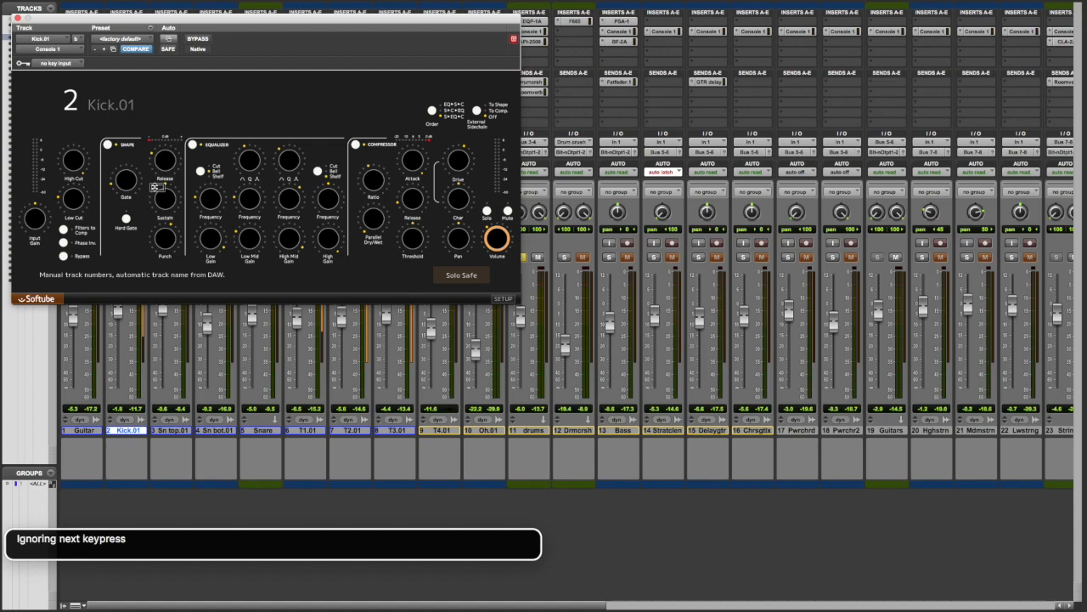
{"action": "key", "text": "ctrl+alt+super+w"}
{"action": "key", "text": "super+s"}
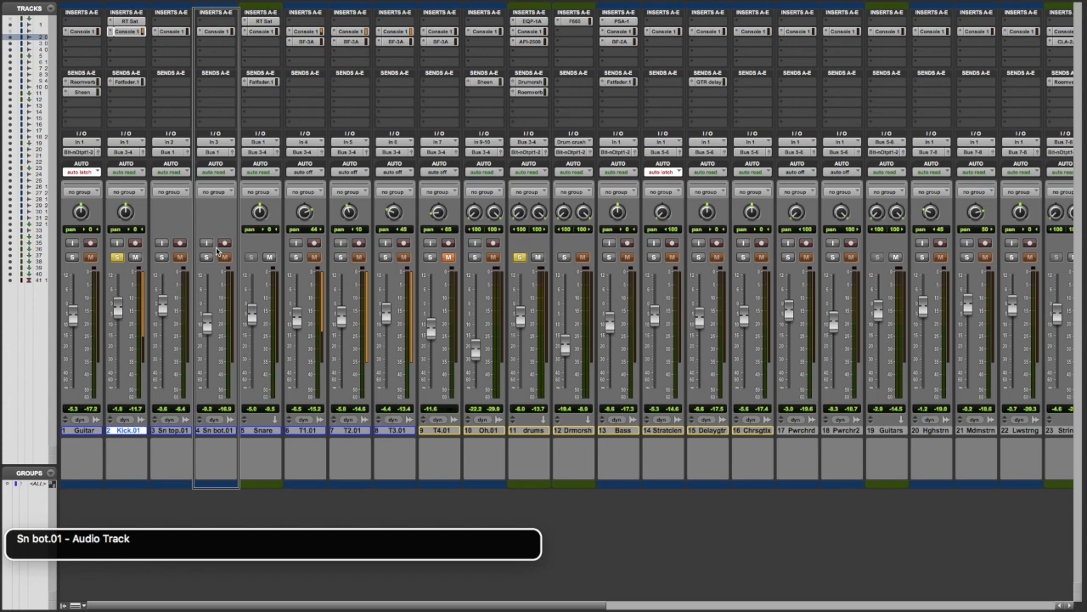
{"action": "key", "text": "shift+s"}
{"action": "key", "text": "shift+s"}
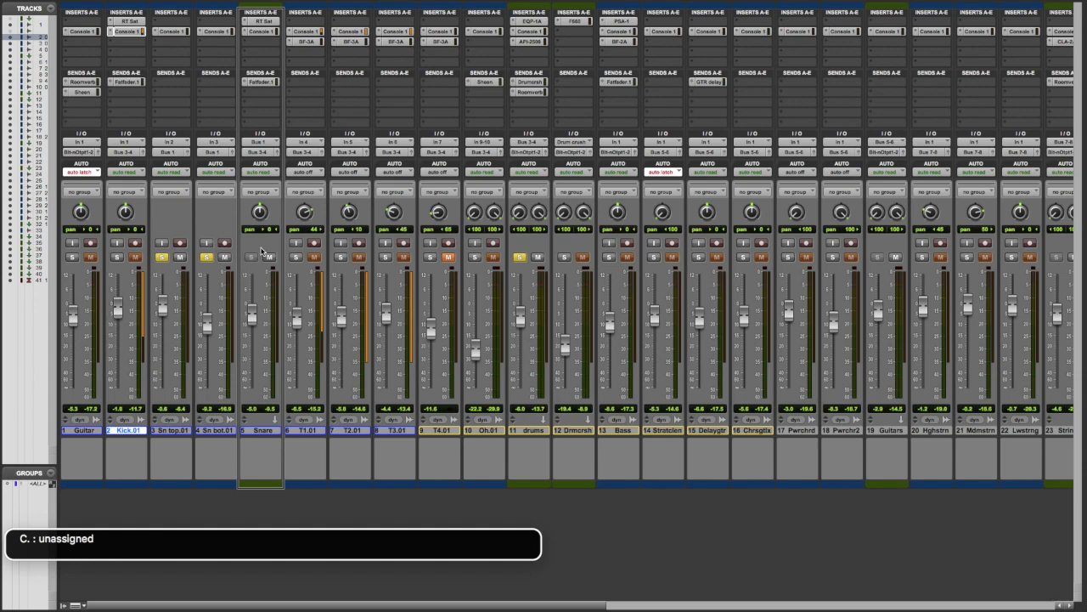
Open the Snare track's Console 1 insert and review its input gain, filter cut, phase and Shape switch settings.
{"action": "key", "text": "super+shift+2"}
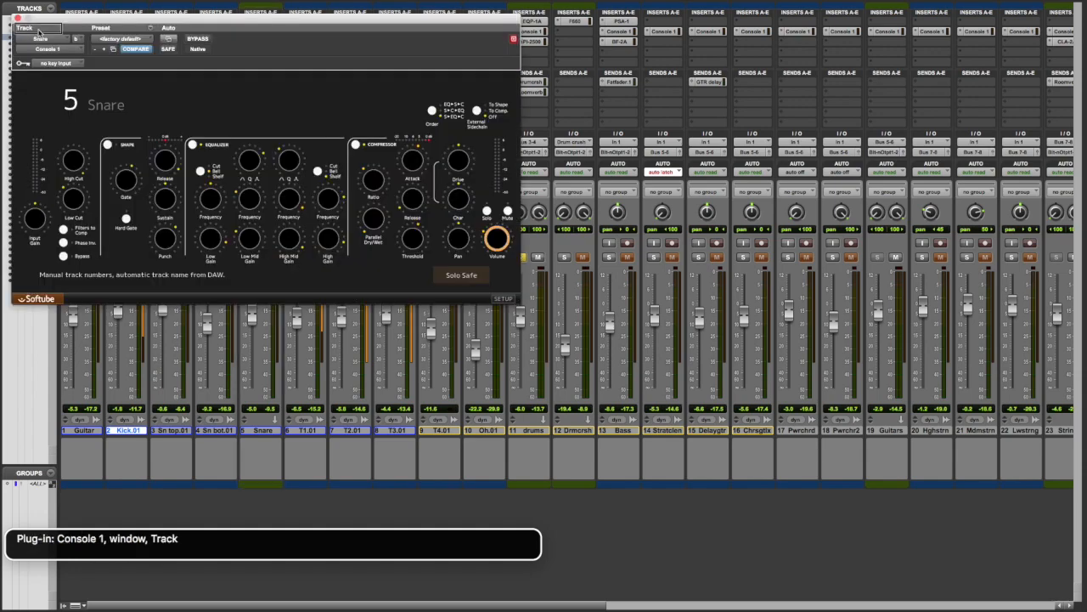
{"action": "key", "text": "ctrl+alt+Right"}
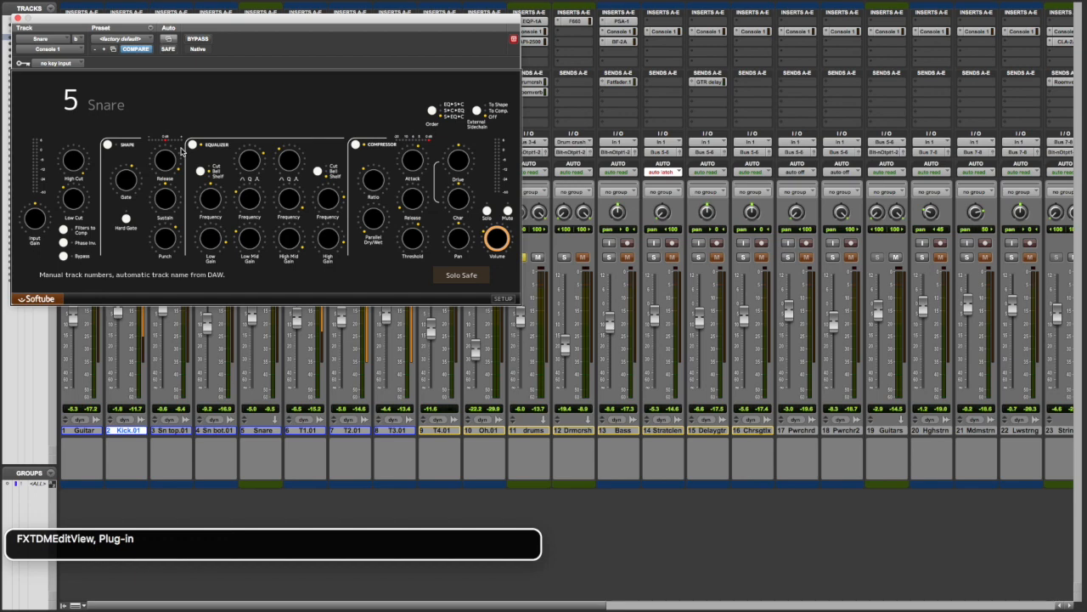
{"action": "key", "text": "ctrl+alt+shift+Down"}
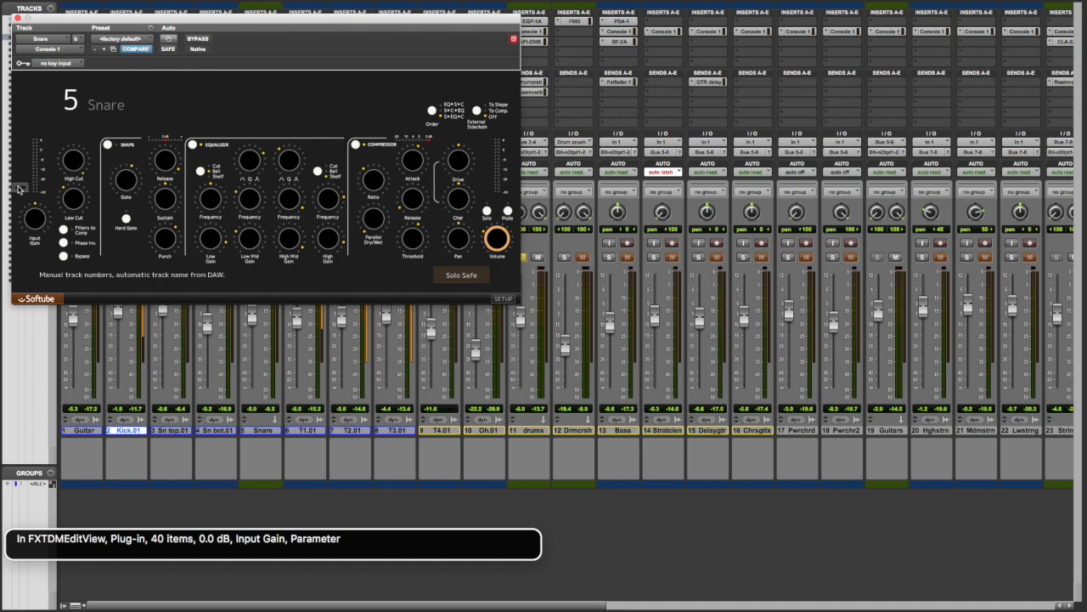
{"action": "key", "text": "ctrl+alt+Right"}
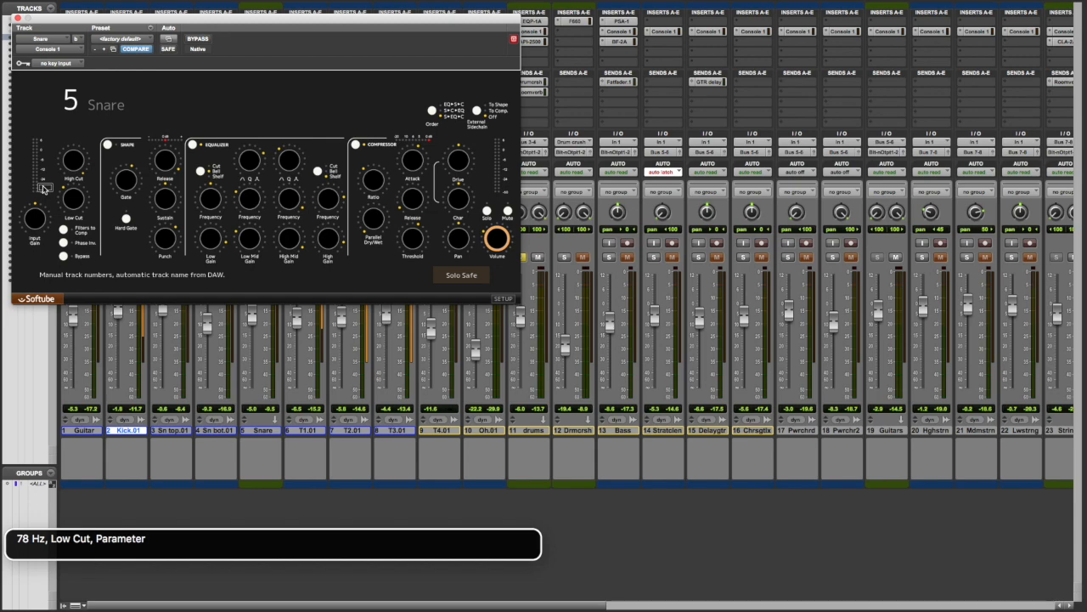
{"action": "key", "text": "ctrl+alt+Right"}
{"action": "key", "text": "ctrl+alt+Right"}
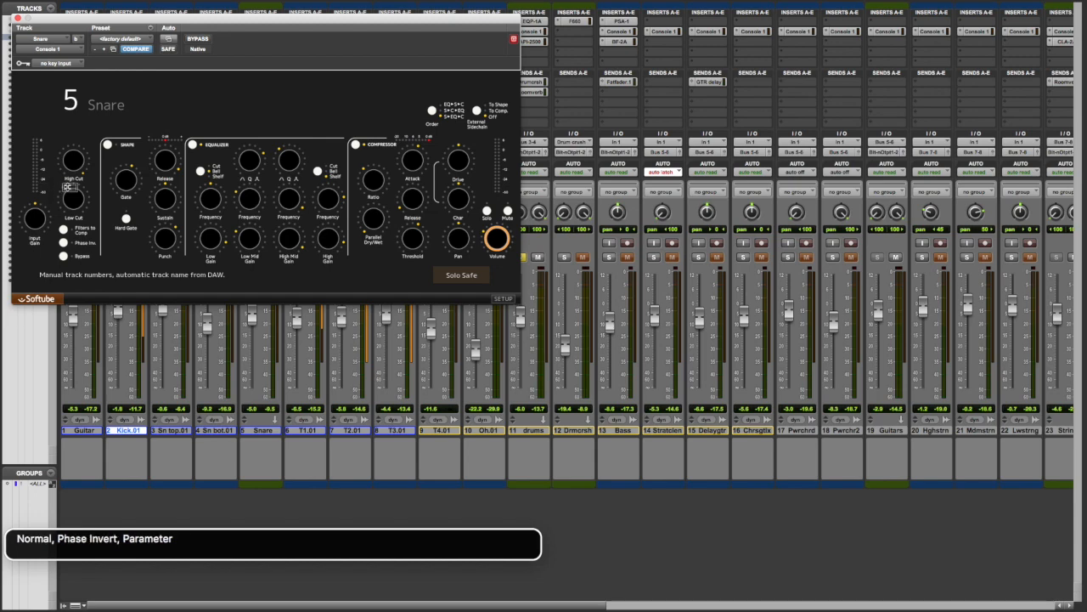
{"action": "key", "text": "ctrl+alt+Right"}
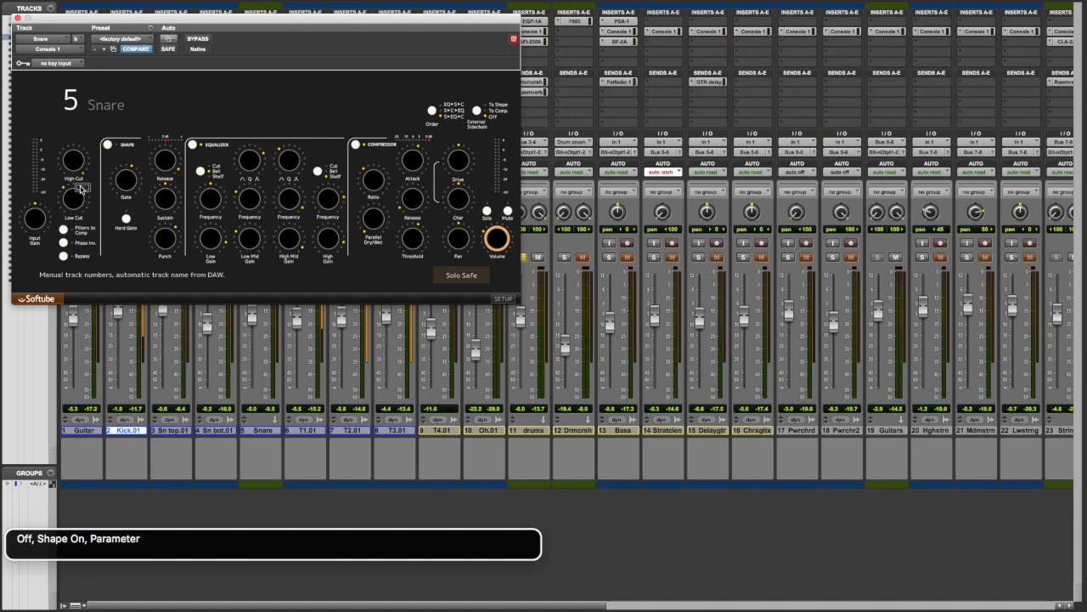
Switch the Shape section on in the Snare track's Console 1.
{"action": "key", "text": "ctrl+alt+Right"}
{"action": "key", "text": "ctrl+alt+Left"}
{"action": "key", "text": "ctrl+alt+shift+Down"}
{"action": "key", "text": "ctrl+alt+Right"}
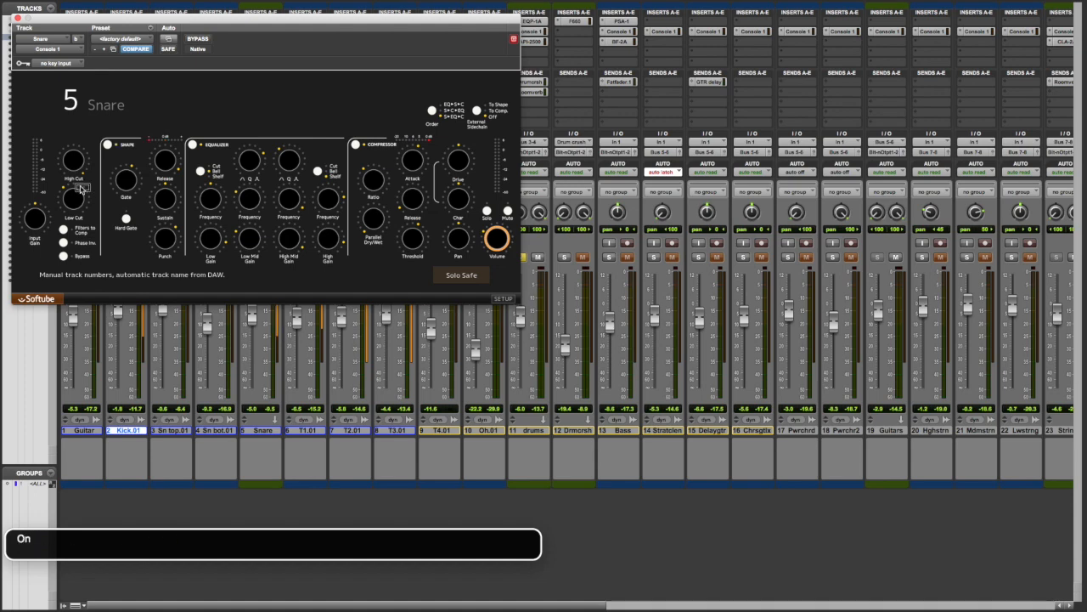
{"action": "key", "text": "ctrl+alt+shift+Up"}
Review the Snare's Shape gate threshold, hard gate mode, gate release, sustain and punch settings.
{"action": "key", "text": "ctrl+alt+Right"}
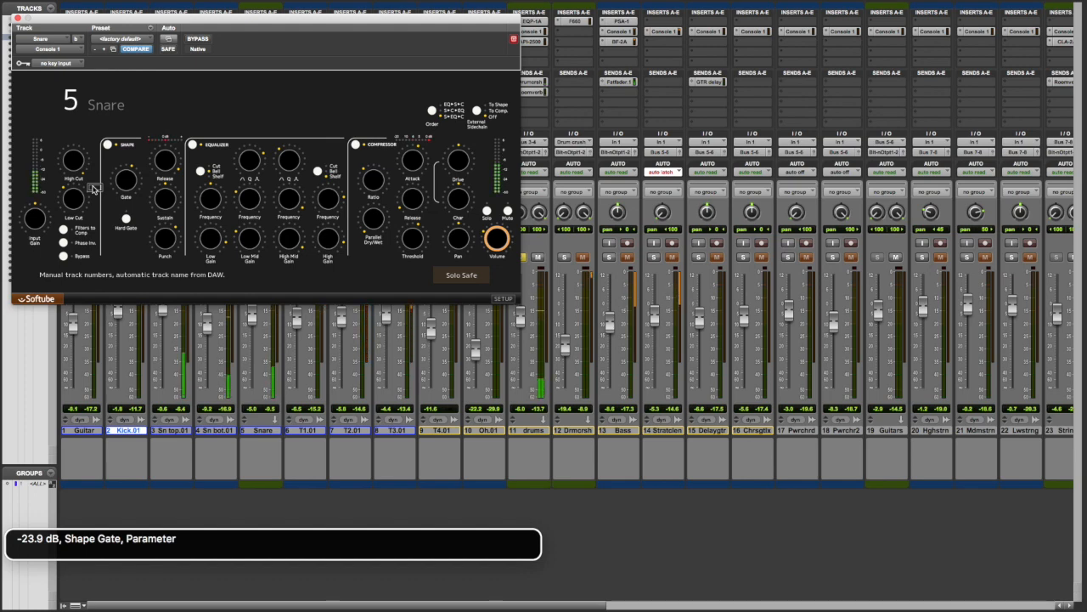
{"action": "key", "text": "ctrl+alt+Right"}
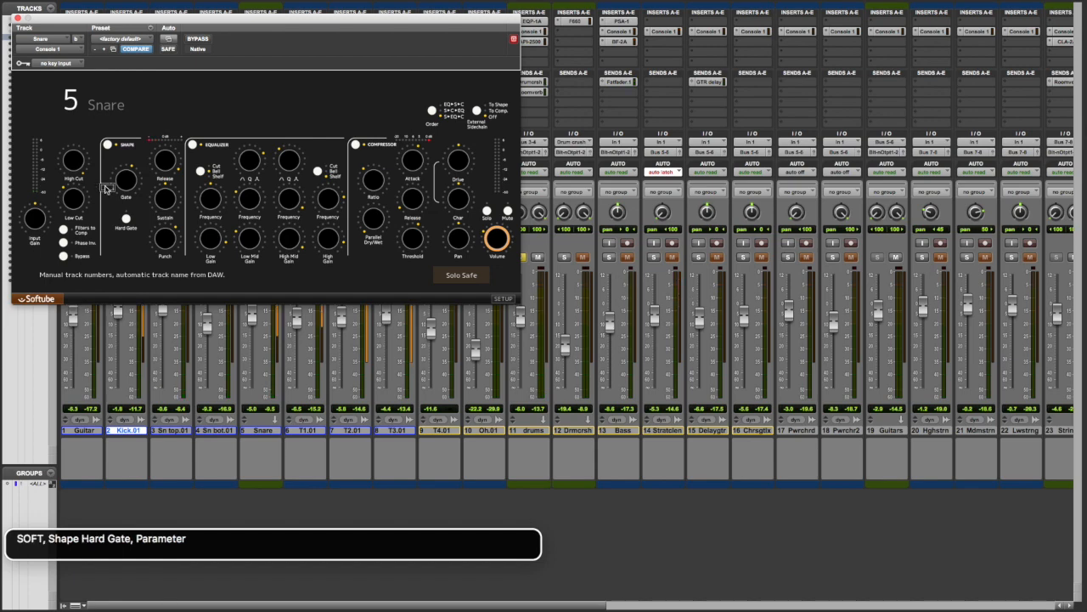
{"action": "key", "text": "ctrl+alt+Right"}
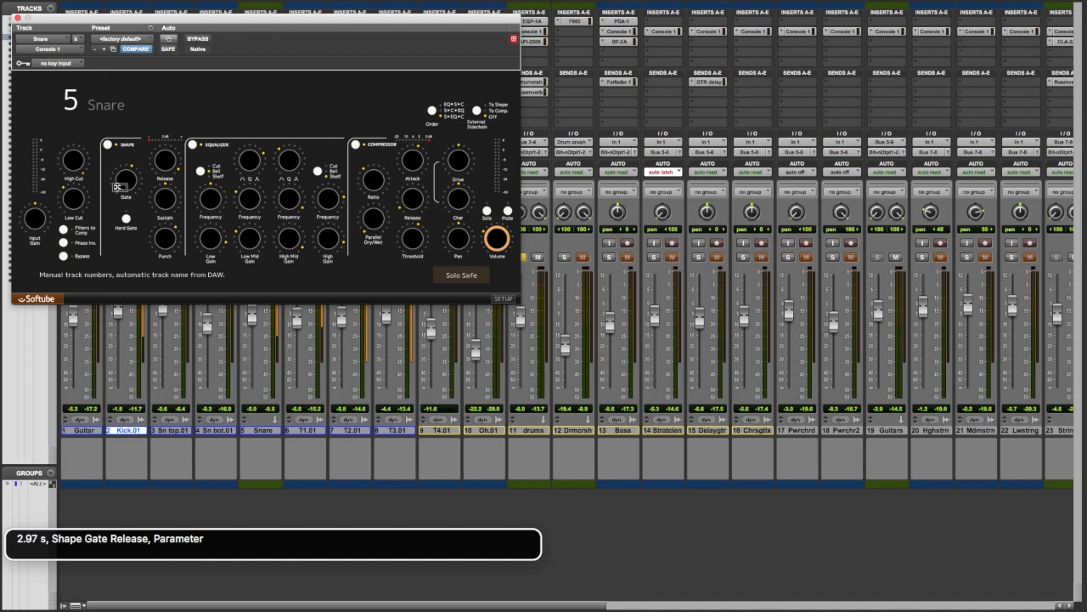
{"action": "key", "text": "ctrl+alt+Right"}
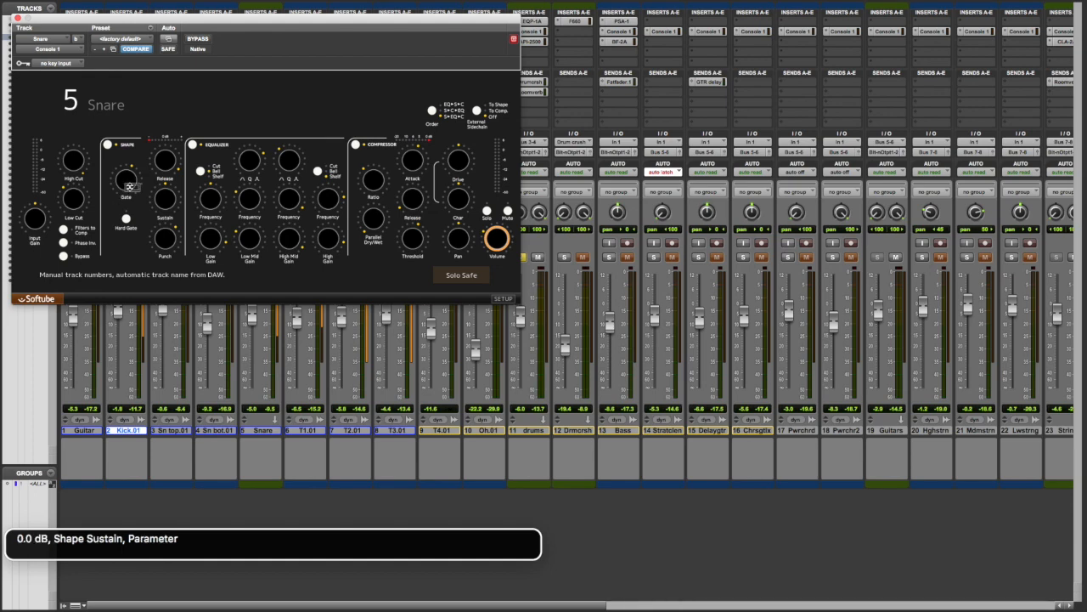
{"action": "key", "text": "ctrl+alt+Right"}
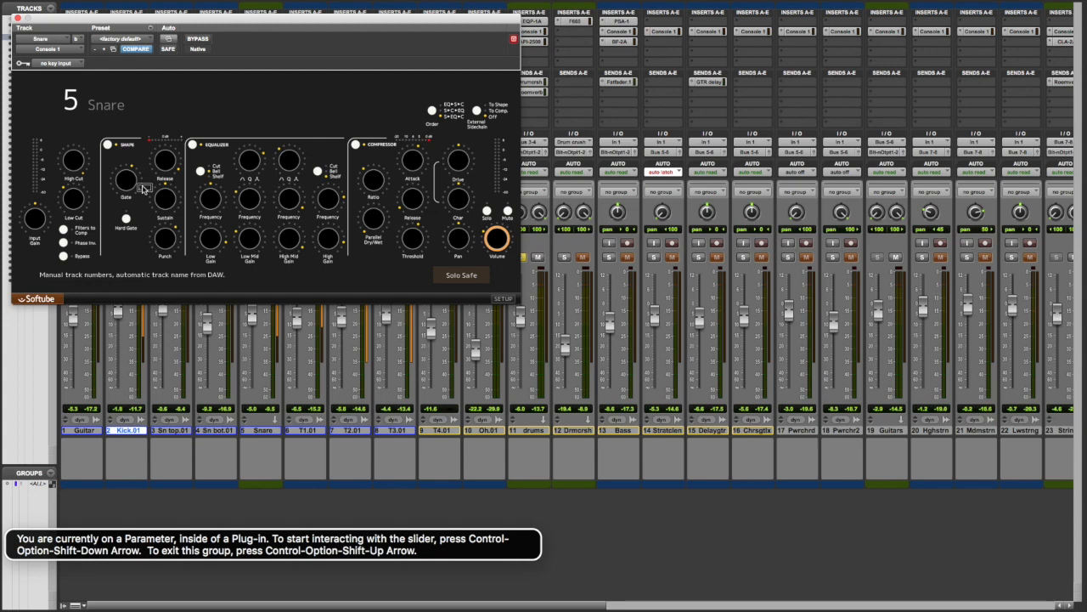
{"action": "key", "text": "ctrl+alt+Right"}
{"action": "key", "text": "ctrl+alt+Right"}
{"action": "key", "text": "ctrl+alt+Left"}
{"action": "key", "text": "ctrl+alt+Left"}
{"action": "key", "text": "ctrl+alt+Left"}
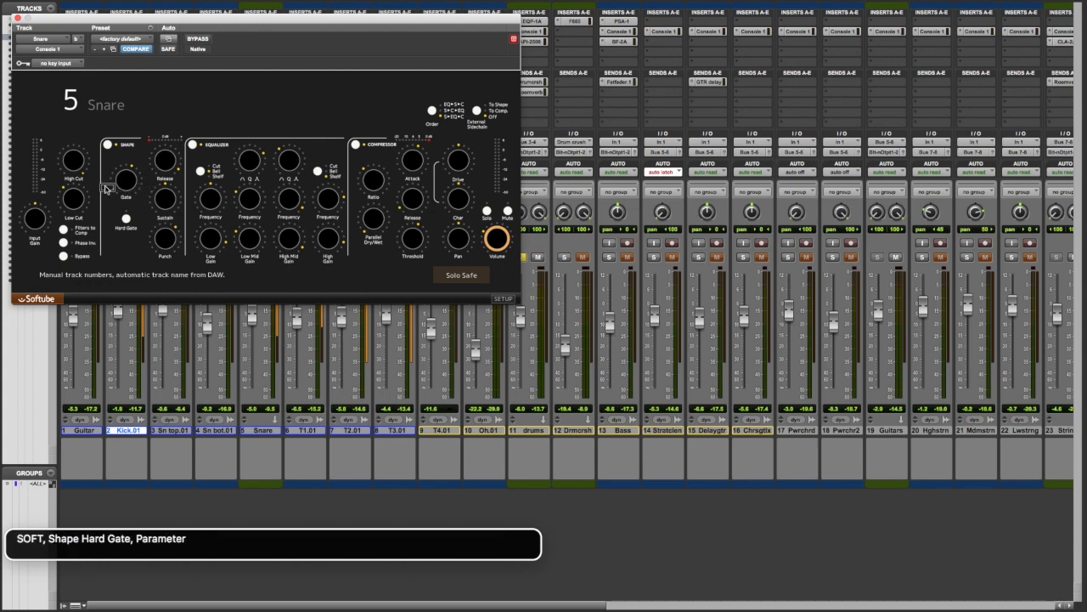
Go back from the Snare's Hard Gate setting to the Shape section's on/off switch in Console 1.
{"action": "key", "text": "ctrl+alt+Left"}
{"action": "key", "text": "ctrl+alt+Right"}
{"action": "key", "text": "ctrl+alt+Left"}
{"action": "key", "text": "ctrl+alt+Left"}
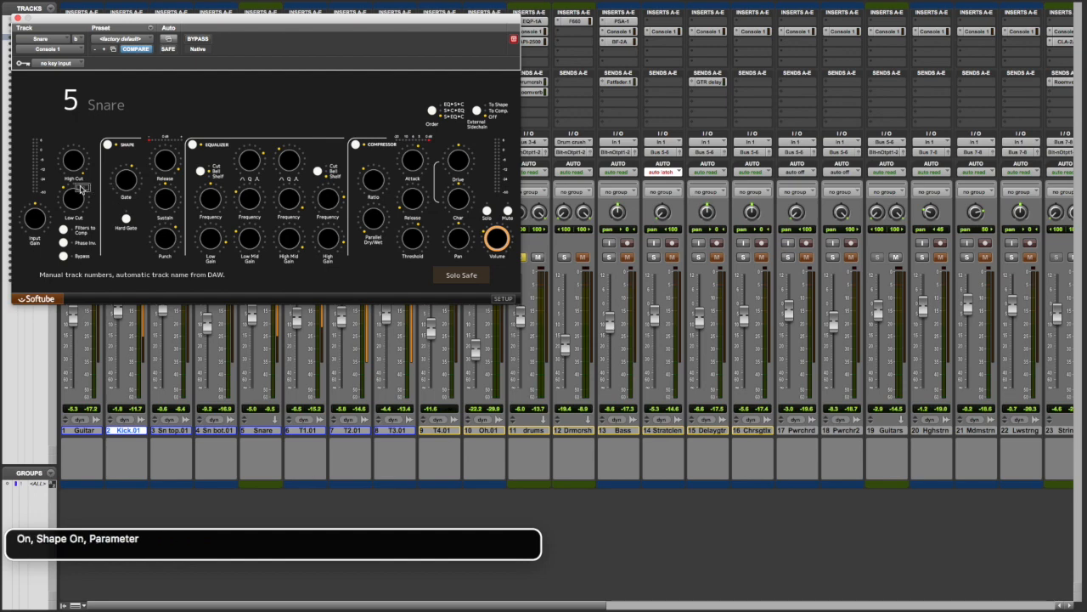
{"action": "key", "text": "ctrl+alt+shift+Down"}
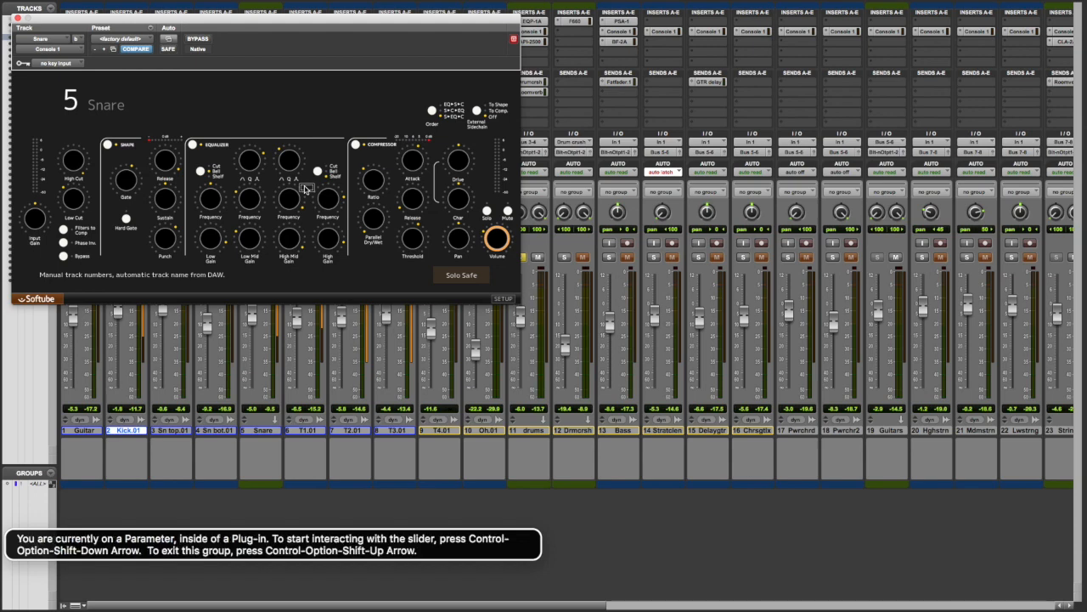
Review the Snare's Console 1 compressor switch, ratio, parallel dry/wet, attack, release and threshold settings.
{"action": "key", "text": "ctrl+alt+Right"}
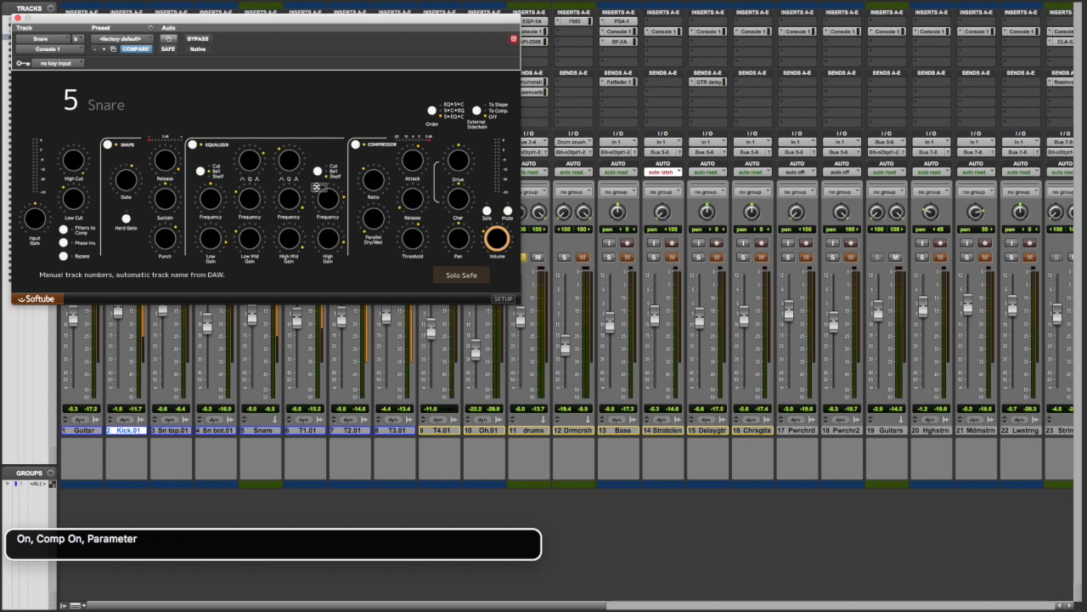
{"action": "key", "text": "ctrl+alt+Right"}
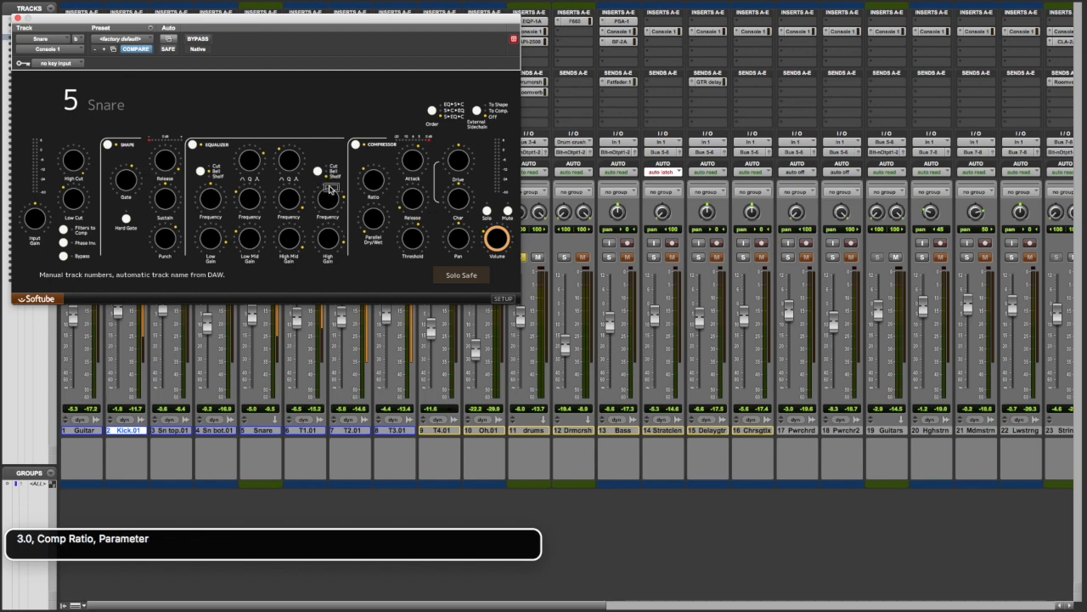
{"action": "key", "text": "ctrl+alt+Right"}
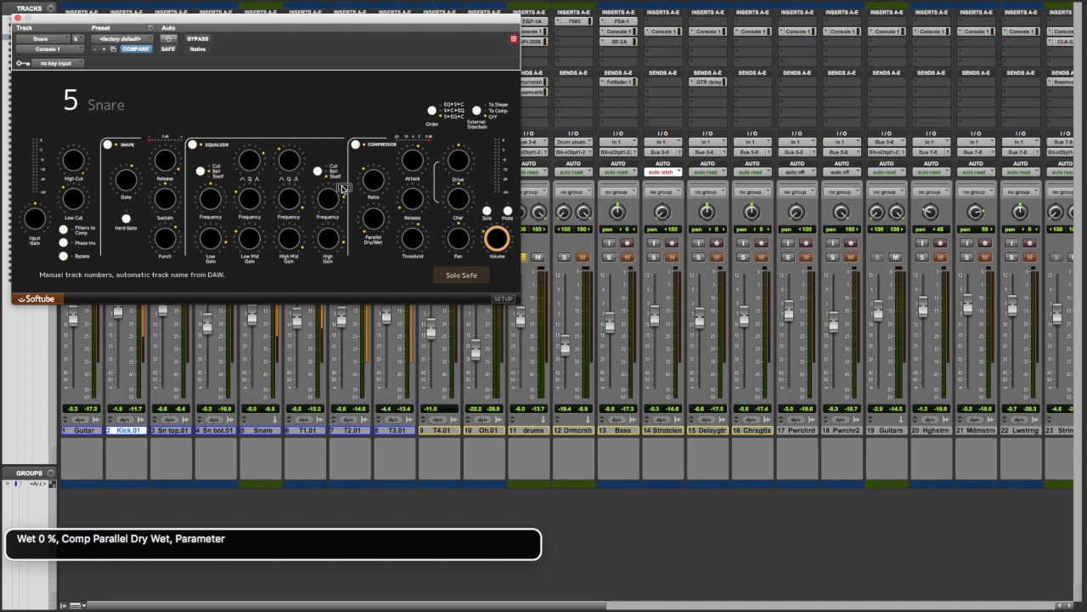
{"action": "key", "text": "ctrl+alt+Right"}
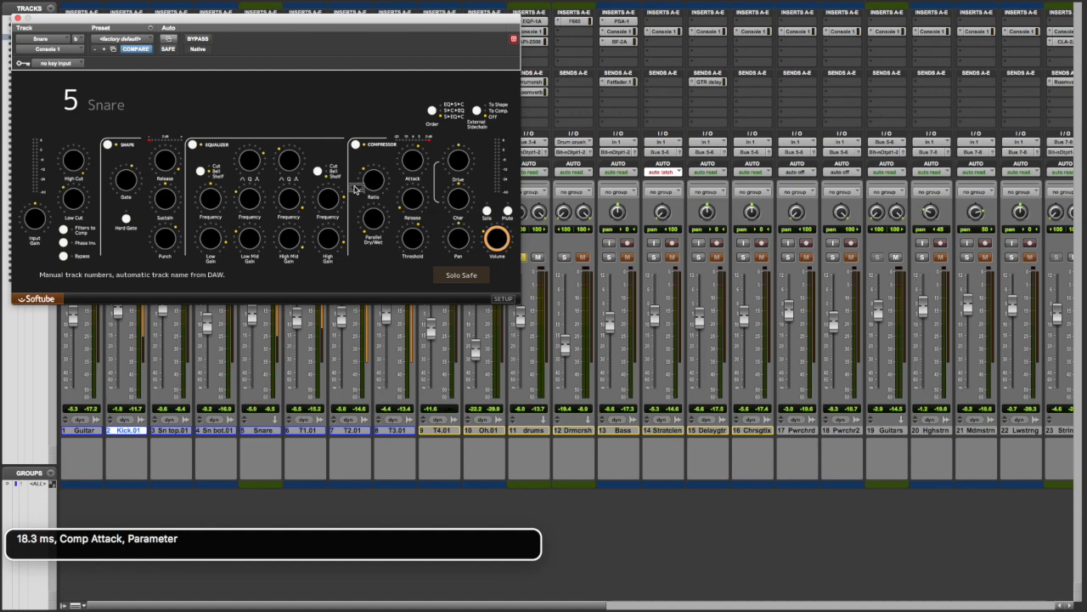
{"action": "key", "text": "ctrl+alt+Right"}
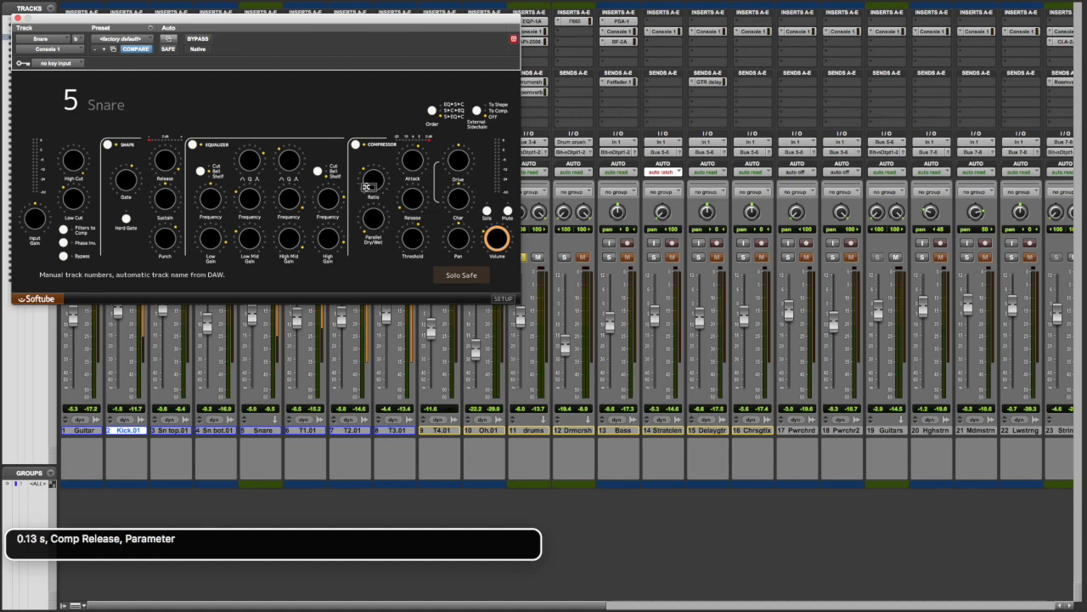
{"action": "key", "text": "ctrl+alt+Right"}
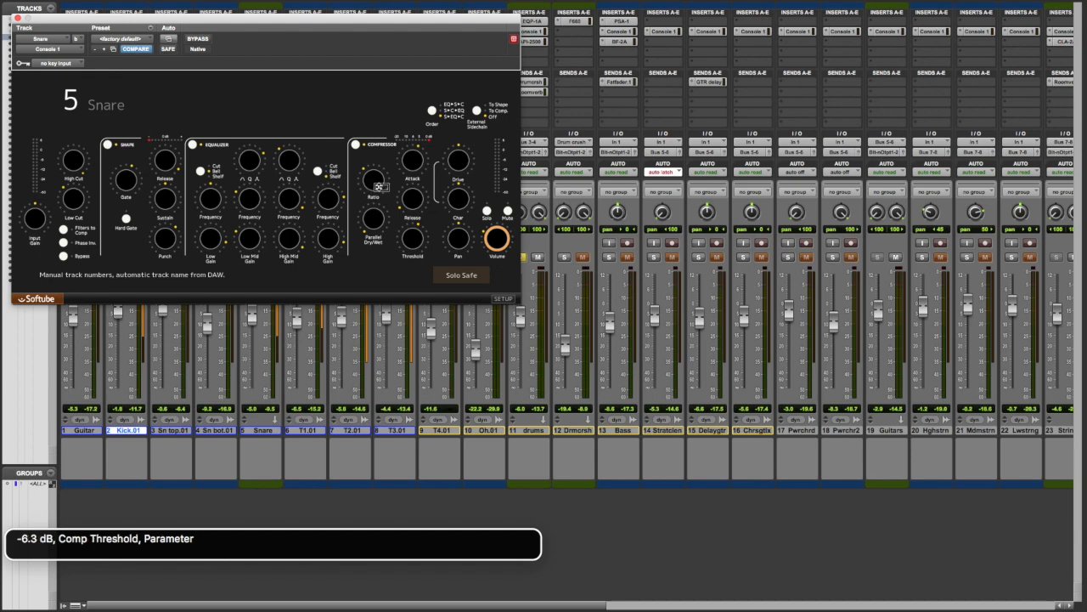
{"action": "key", "text": "ctrl+alt+Right"}
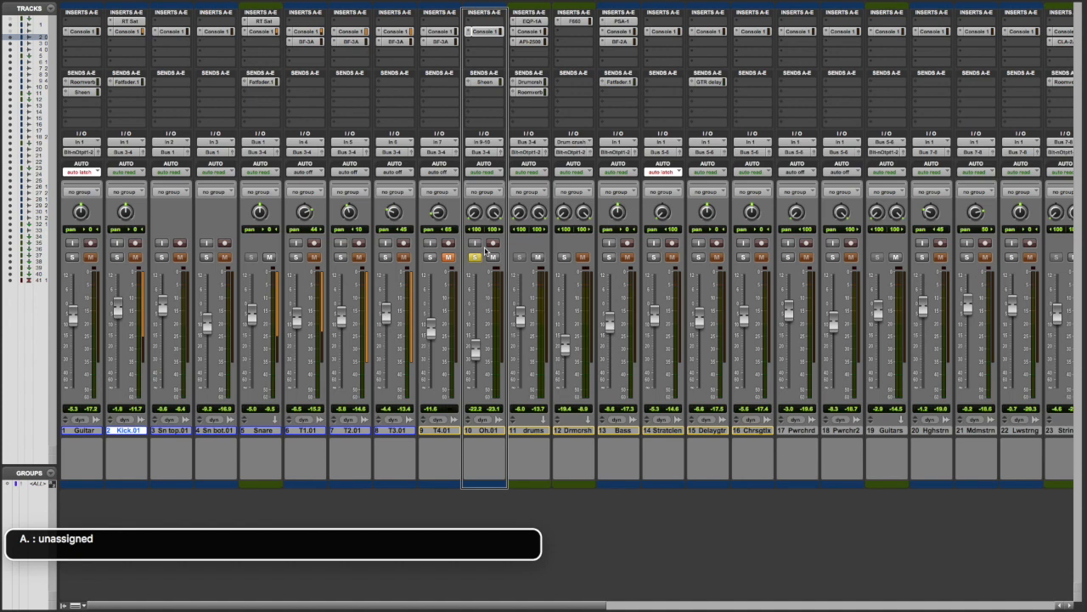
Open the Oh.01 track's Console 1 insert and review its input gain, high cut, low cut, filters-to-compressor and phase invert settings.
{"action": "key", "text": "ctrl+alt+space"}
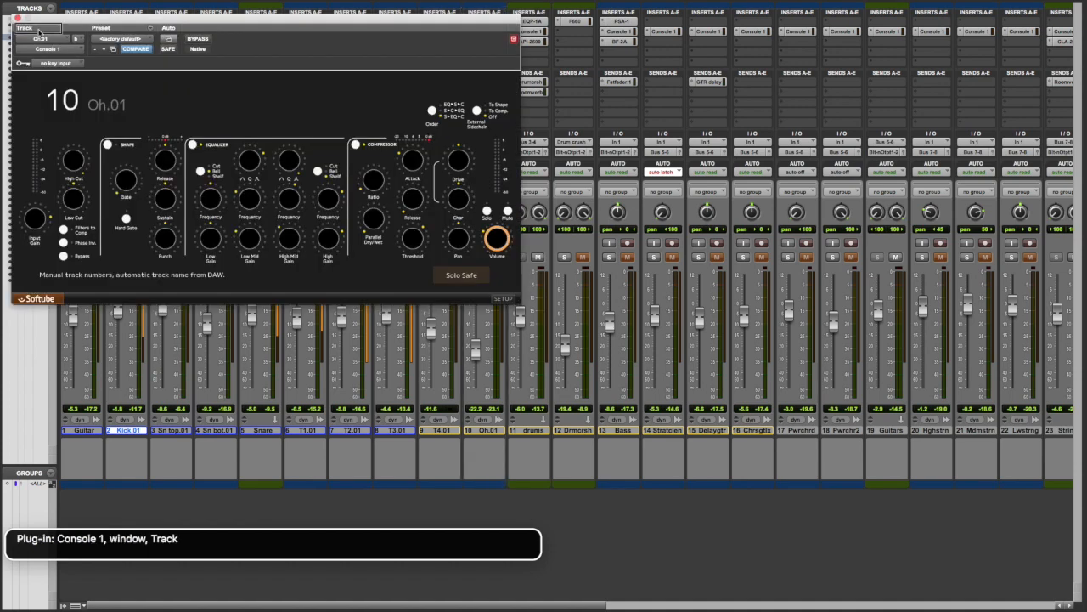
{"action": "key", "text": "ctrl+alt+Right"}
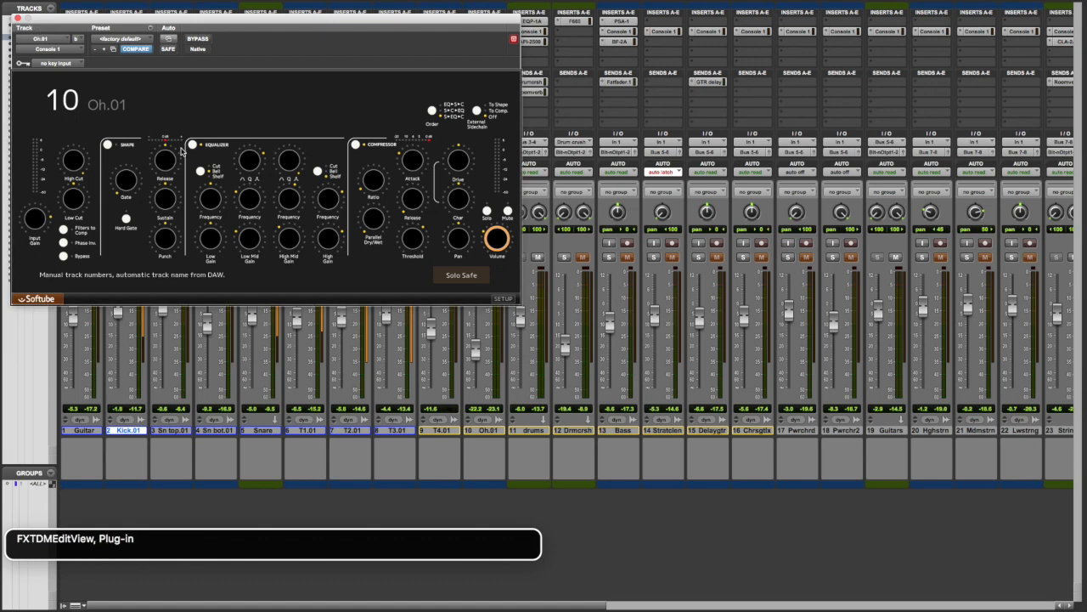
{"action": "key", "text": "ctrl+alt+shift+Down"}
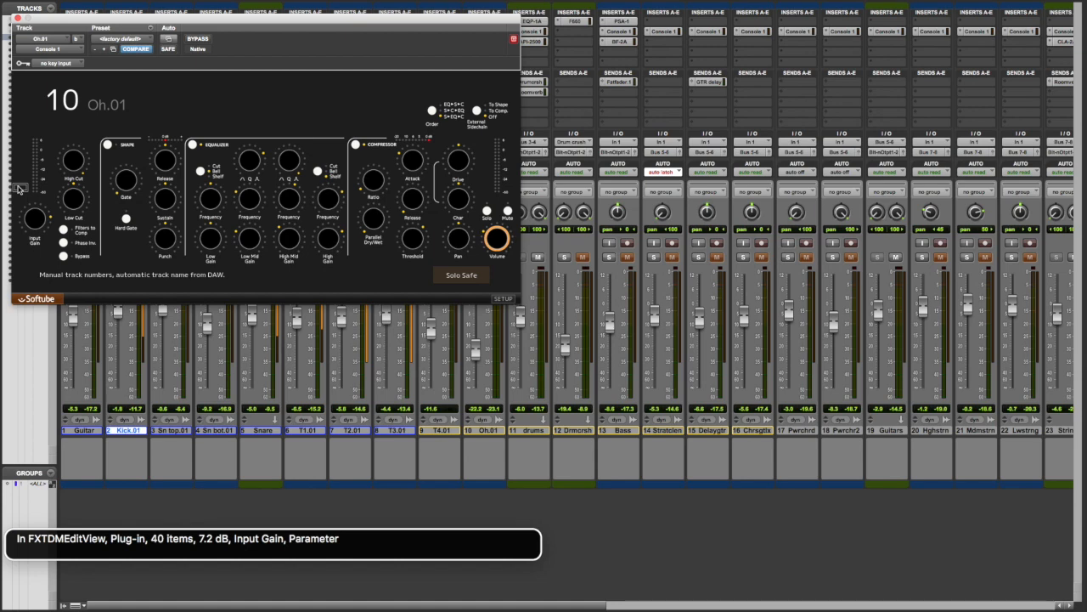
{"action": "key", "text": "ctrl+alt+Right"}
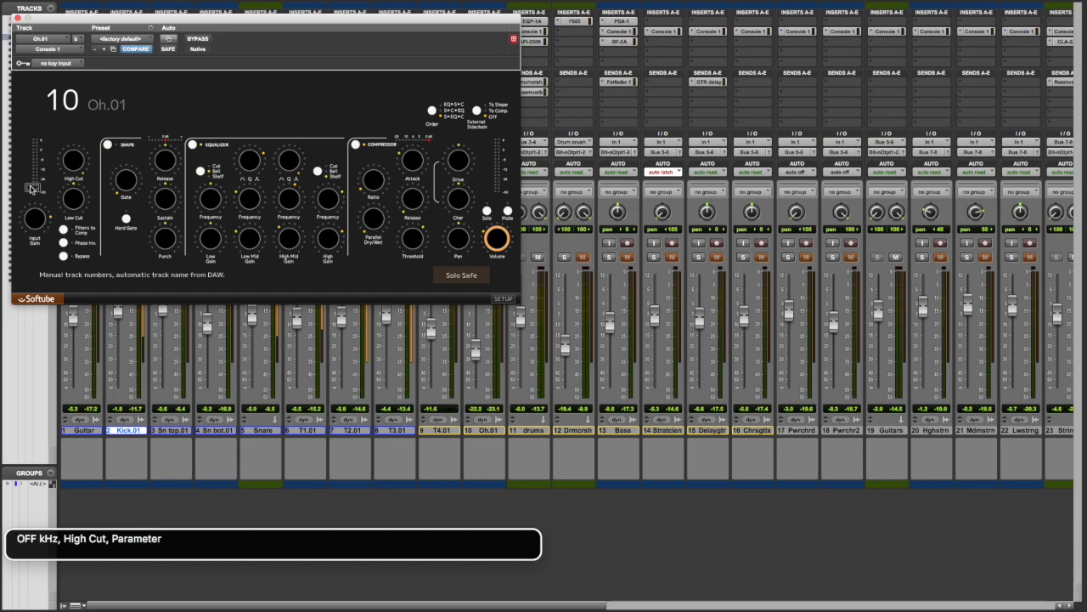
{"action": "key", "text": "ctrl+alt+Right"}
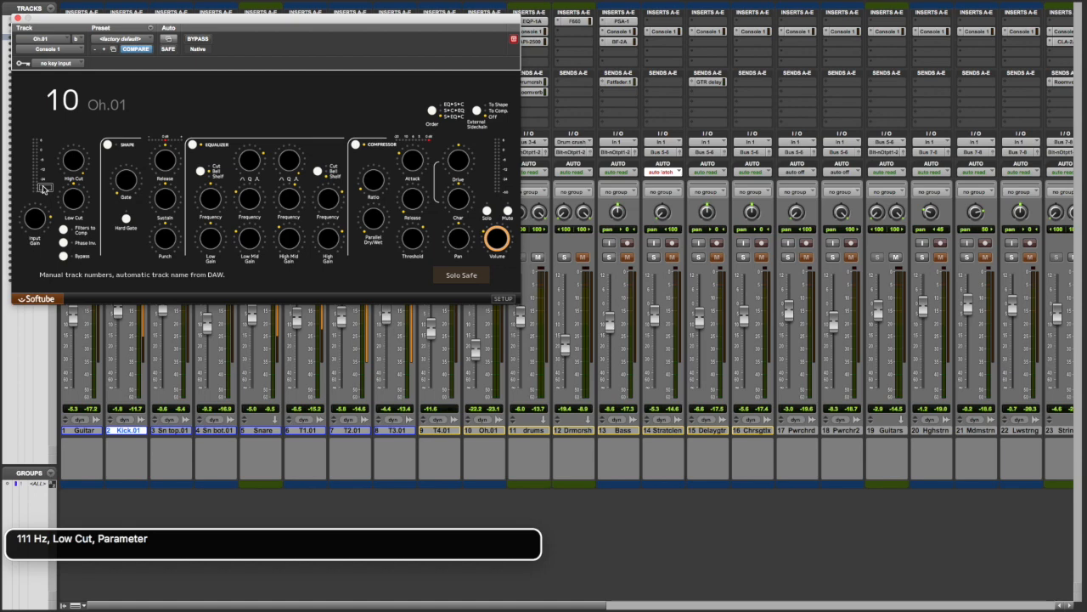
{"action": "key", "text": "ctrl+alt+Right"}
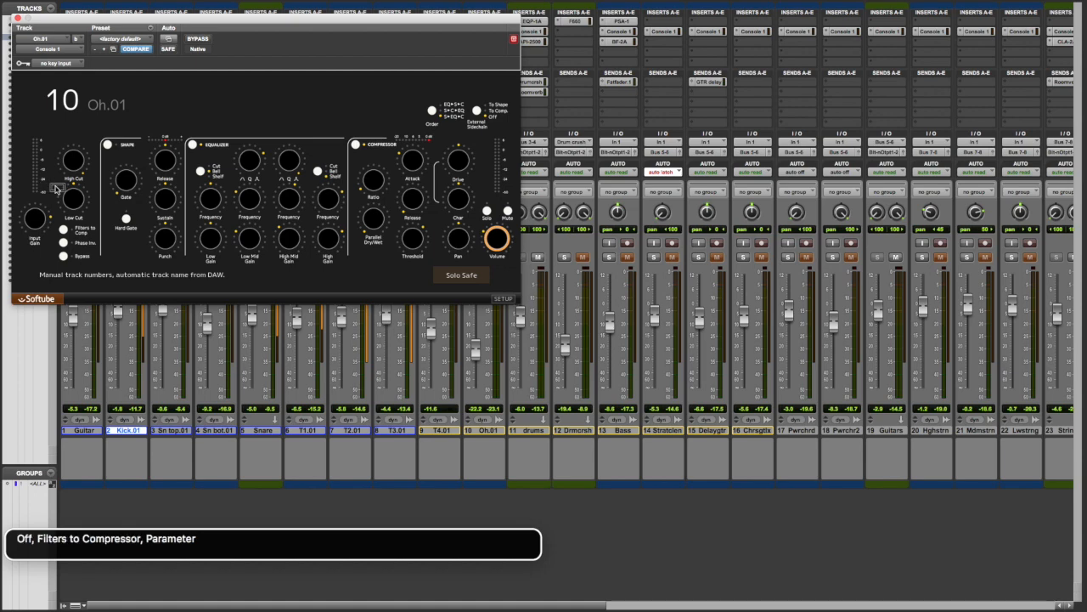
{"action": "key", "text": "ctrl+alt+Right"}
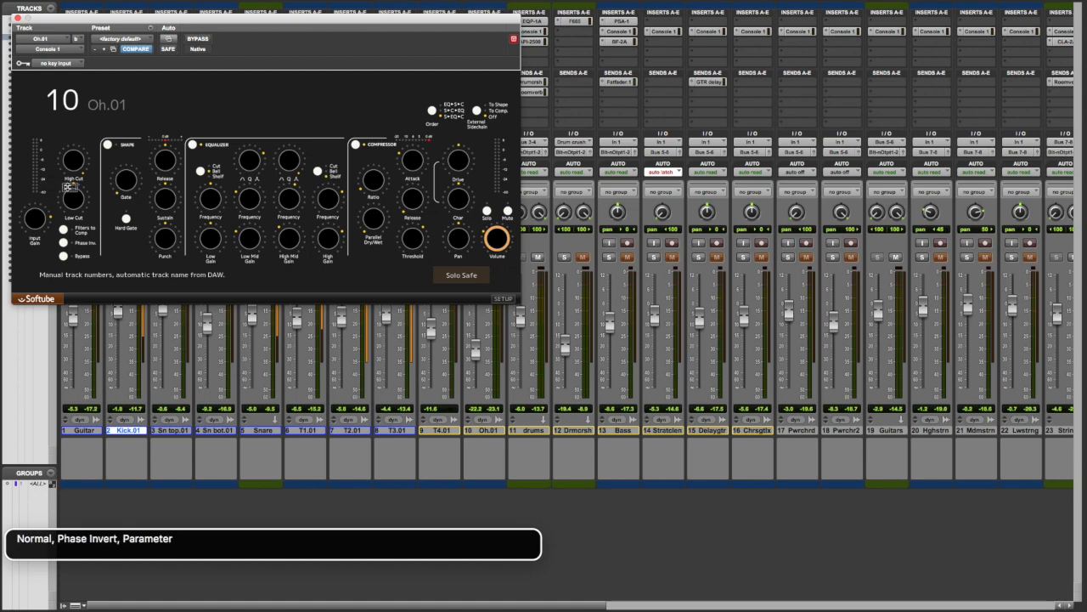
Go through Oh.01's Shape section settings up to the equalizer's low band frequency.
{"action": "key", "text": "ctrl+alt+Right"}
{"action": "key", "text": "ctrl+alt+Right"}
{"action": "key", "text": "ctrl+alt+Right"}
{"action": "key", "text": "ctrl+alt+Right"}
{"action": "key", "text": "ctrl+alt+Right"}
{"action": "key", "text": "ctrl+alt+Right"}
{"action": "key", "text": "ctrl+alt+Right"}
{"action": "key", "text": "ctrl+alt+Right"}
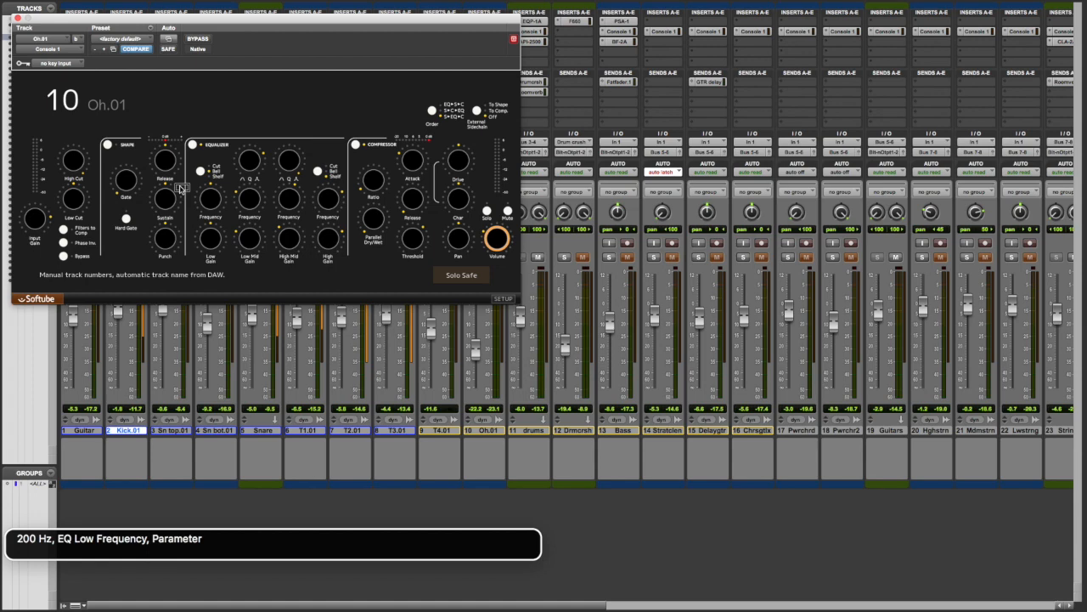
Review Oh.01's equalizer low-mid and high-mid bands, checking each band's frequency, Q and gain.
{"action": "key", "text": "ctrl+alt+Right"}
{"action": "key", "text": "ctrl+alt+Right"}
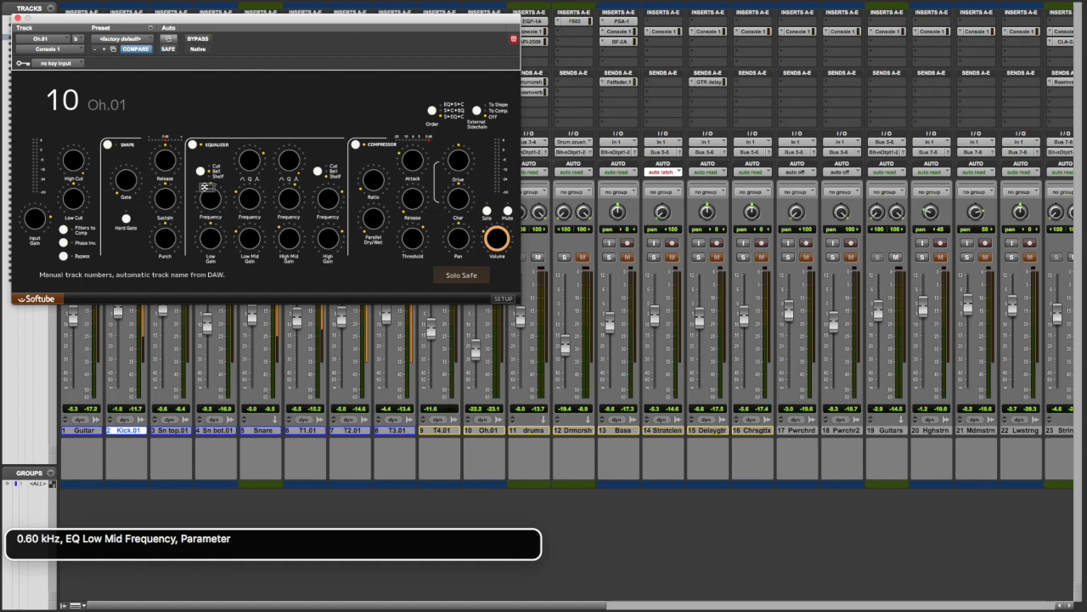
{"action": "key", "text": "ctrl+alt+Right"}
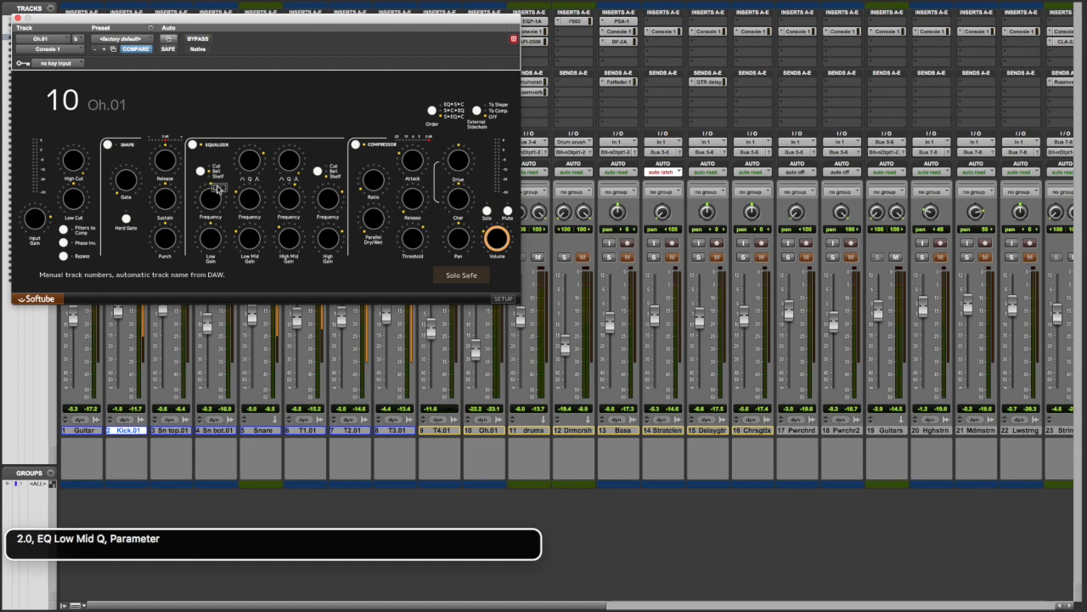
{"action": "key", "text": "ctrl+alt+Right"}
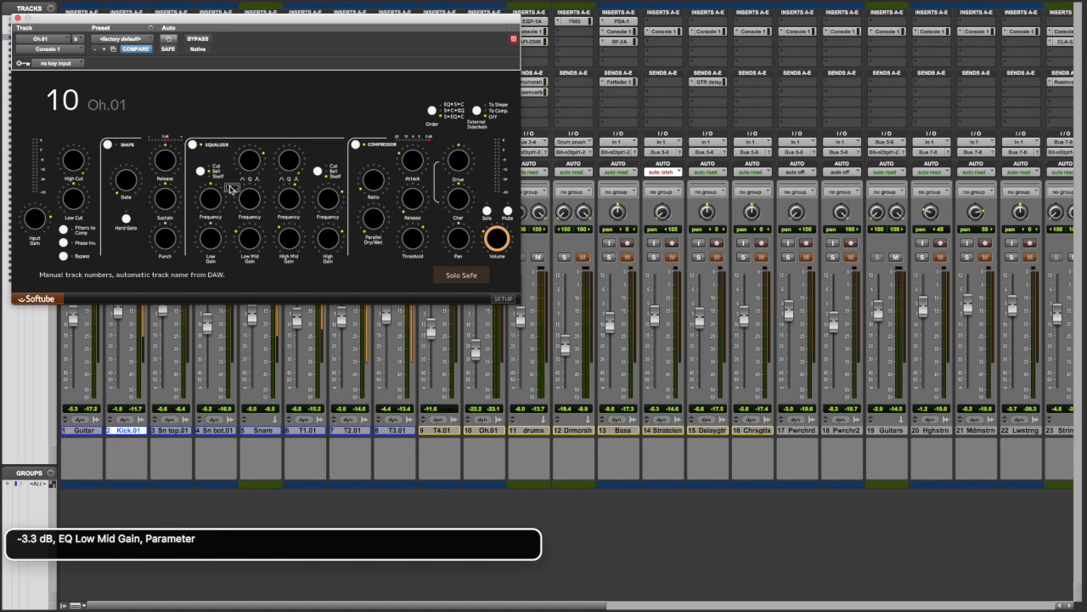
{"action": "key", "text": "ctrl+alt+Right"}
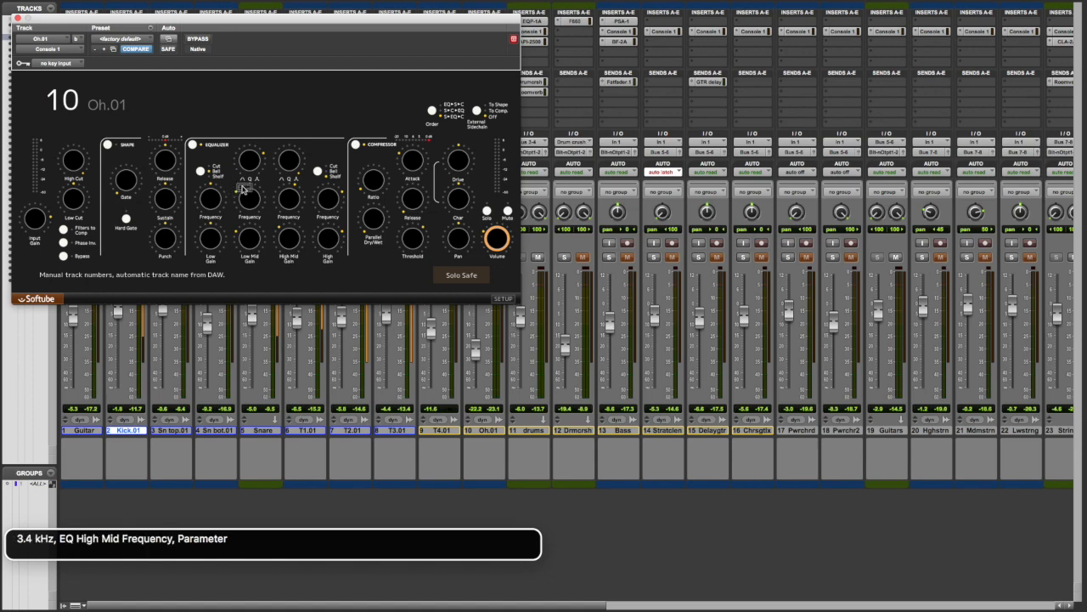
{"action": "key", "text": "ctrl+alt+Right"}
{"action": "key", "text": "ctrl+alt+Right"}
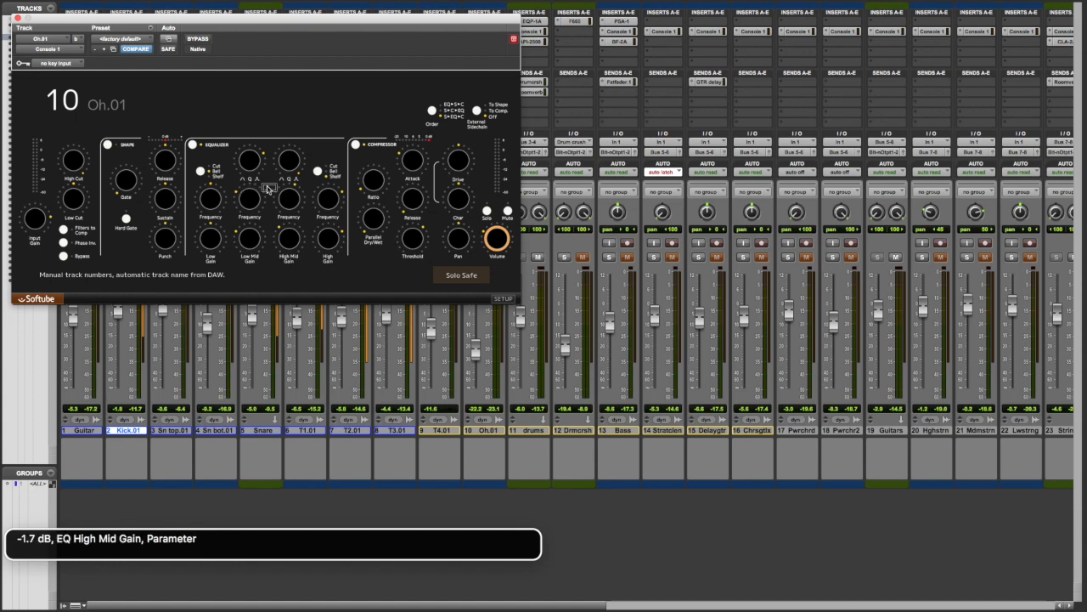